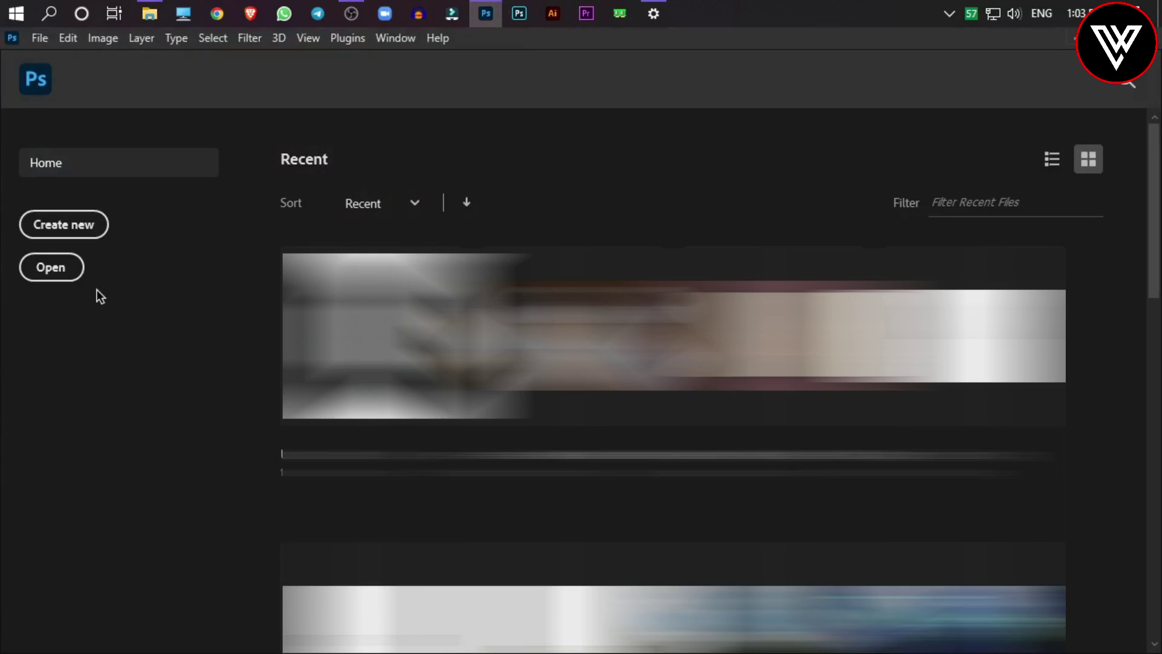
Open the desk photo with the laptop, coffee cup and notebook, and select the Rectangle Tool
click(53, 269)
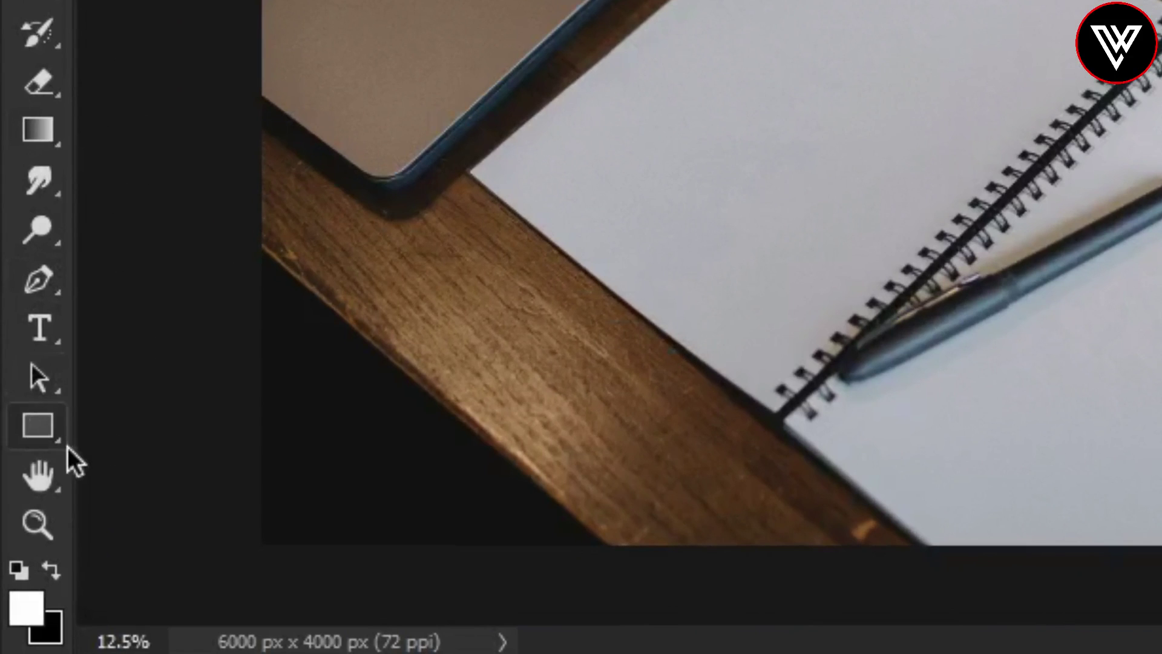
click(27, 448)
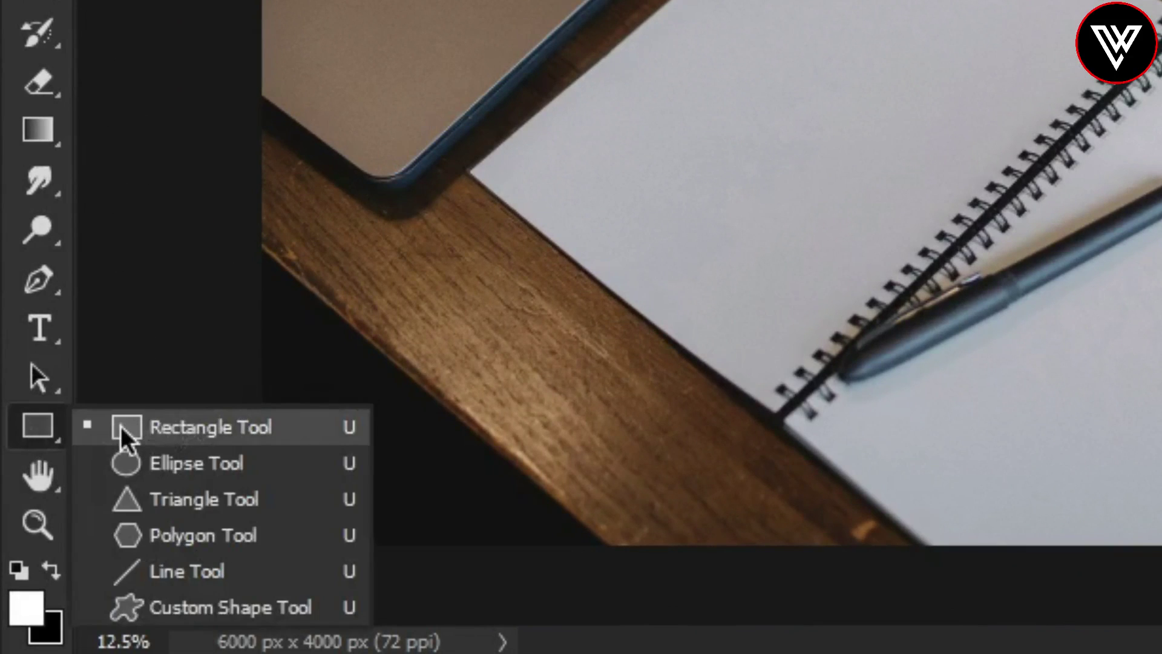
click(126, 435)
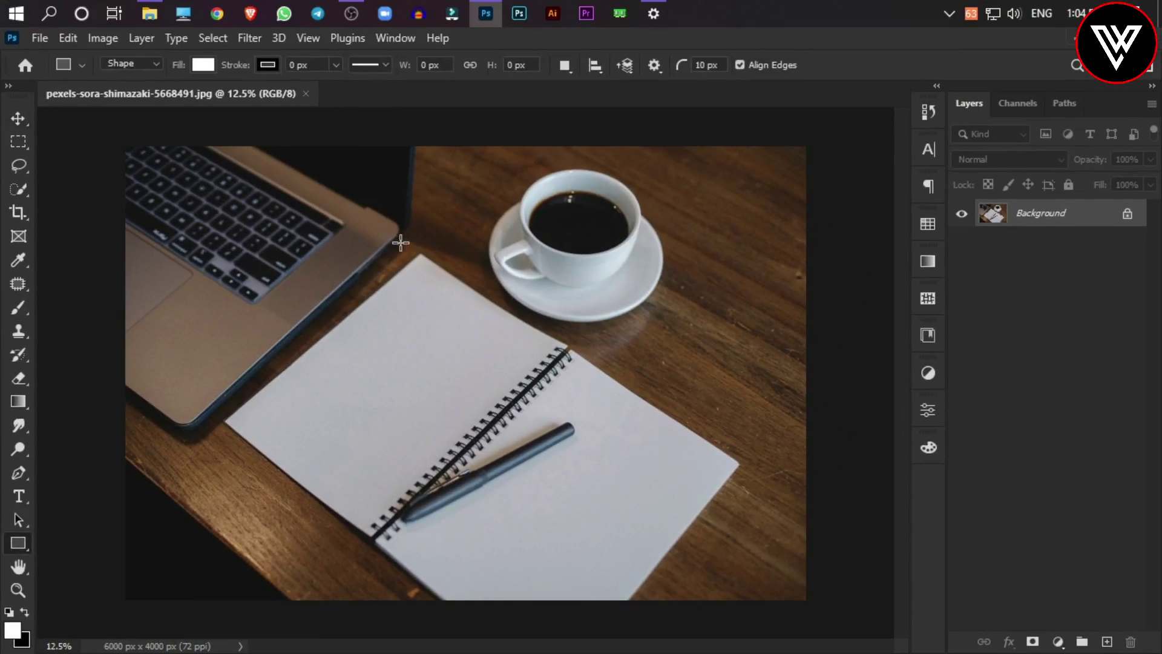
Draw a white rectangle covering the notebook page
drag(420, 261, 649, 573)
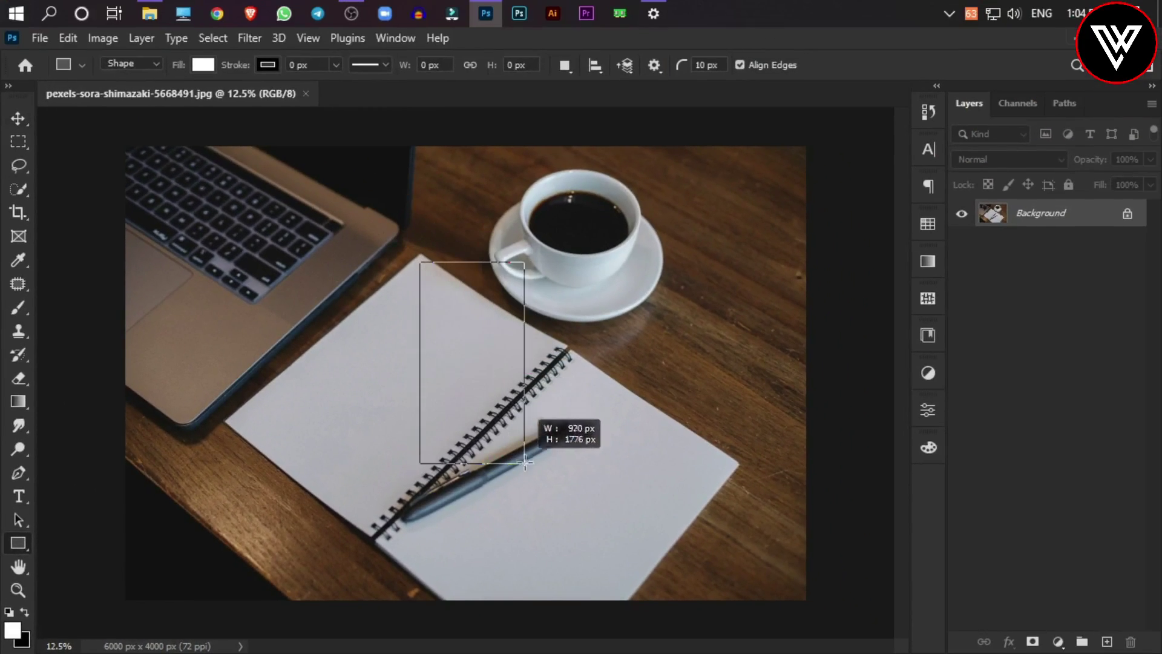
scroll(902, 485, down, 3)
scroll(902, 485, up, 3)
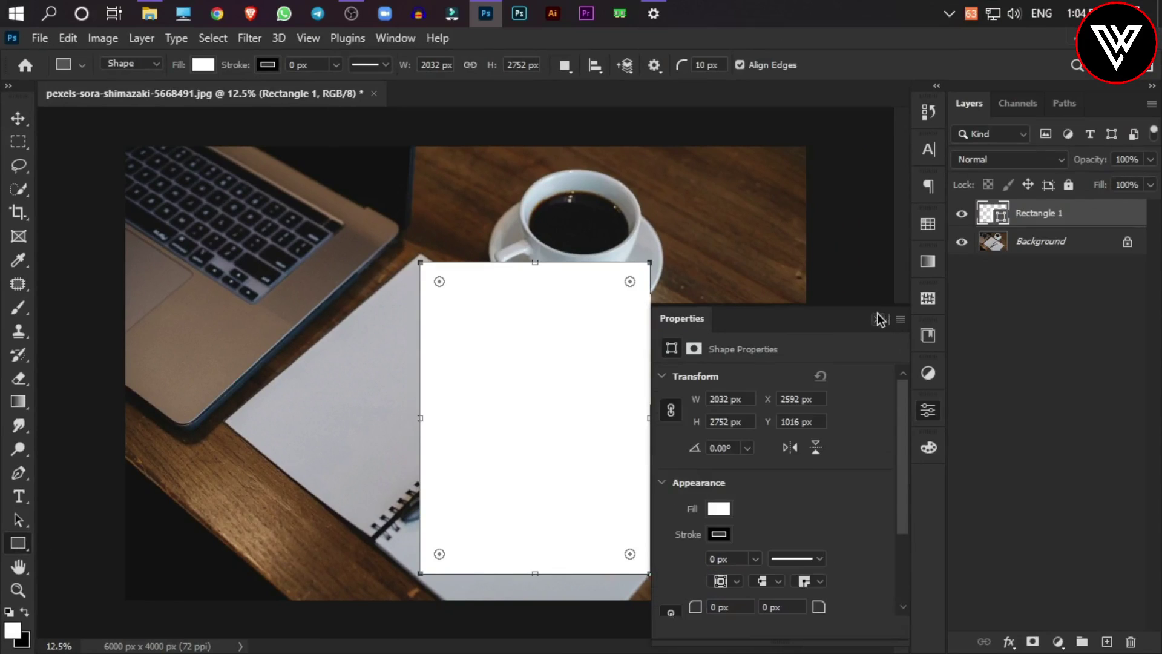
click(878, 319)
Shift the rectangle up-left, enlarge it slightly, and convert Rectangle 1 to a smart object
click(19, 115)
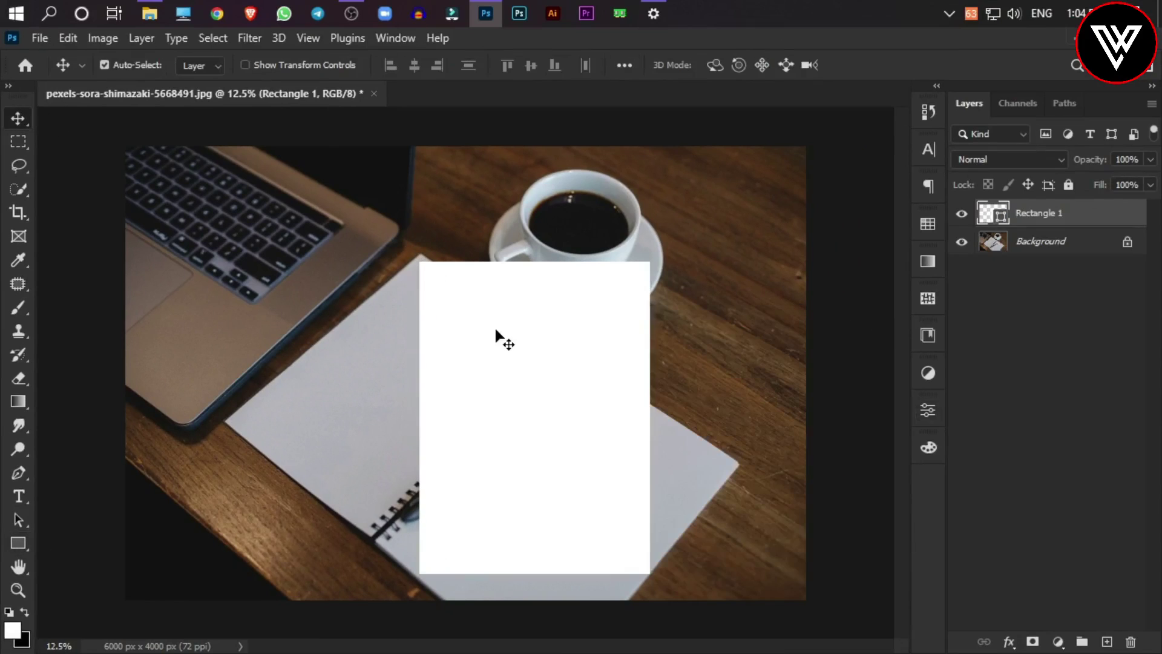
drag(492, 343, 461, 328)
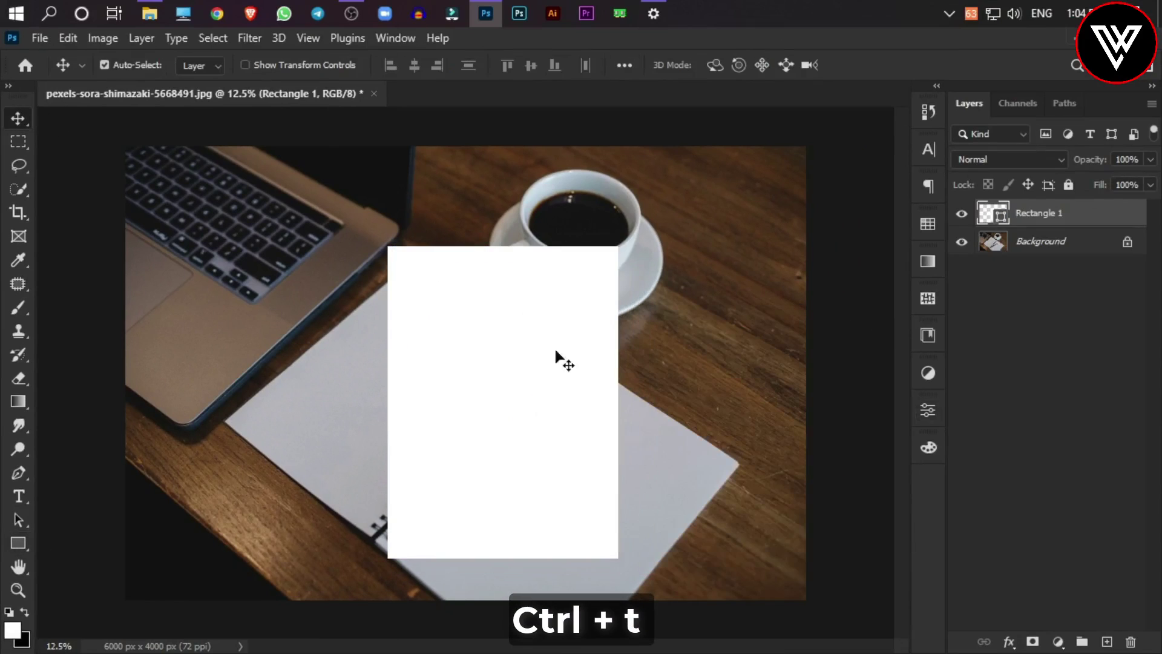
key(ctrl+t)
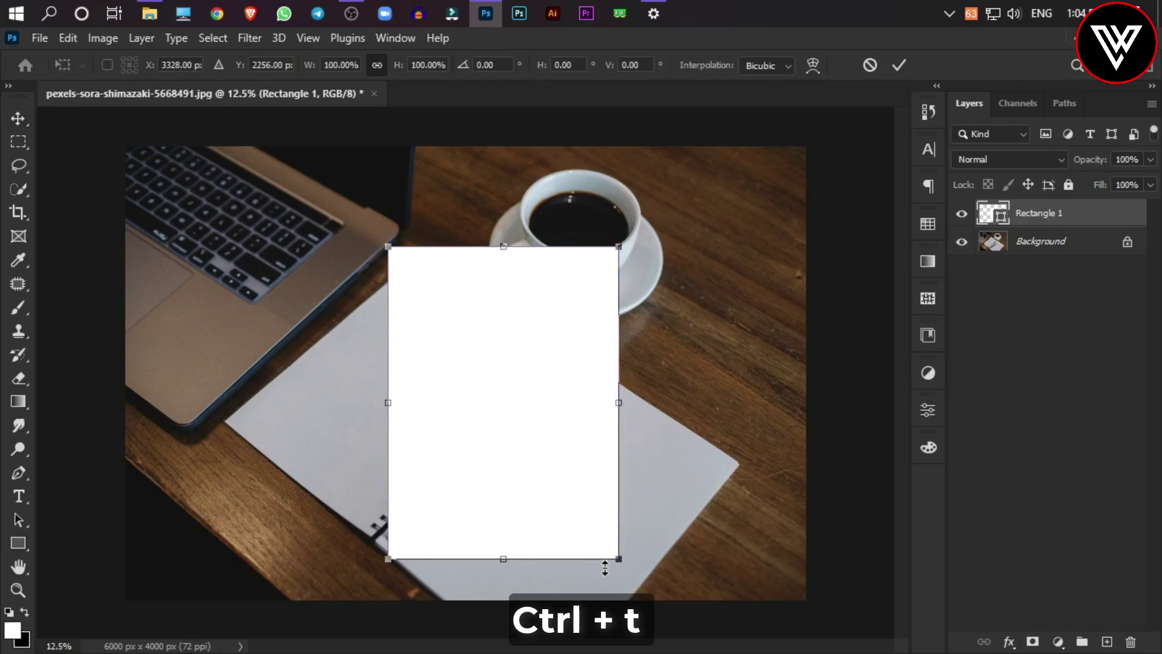
drag(620, 554, 623, 563)
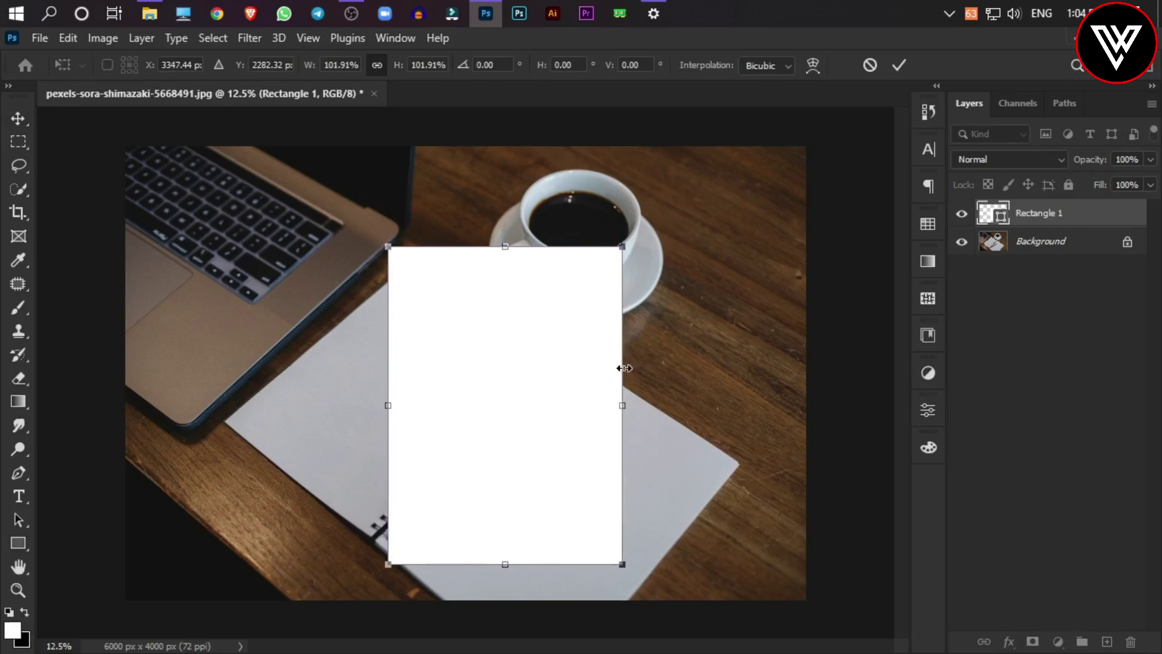
key(Return)
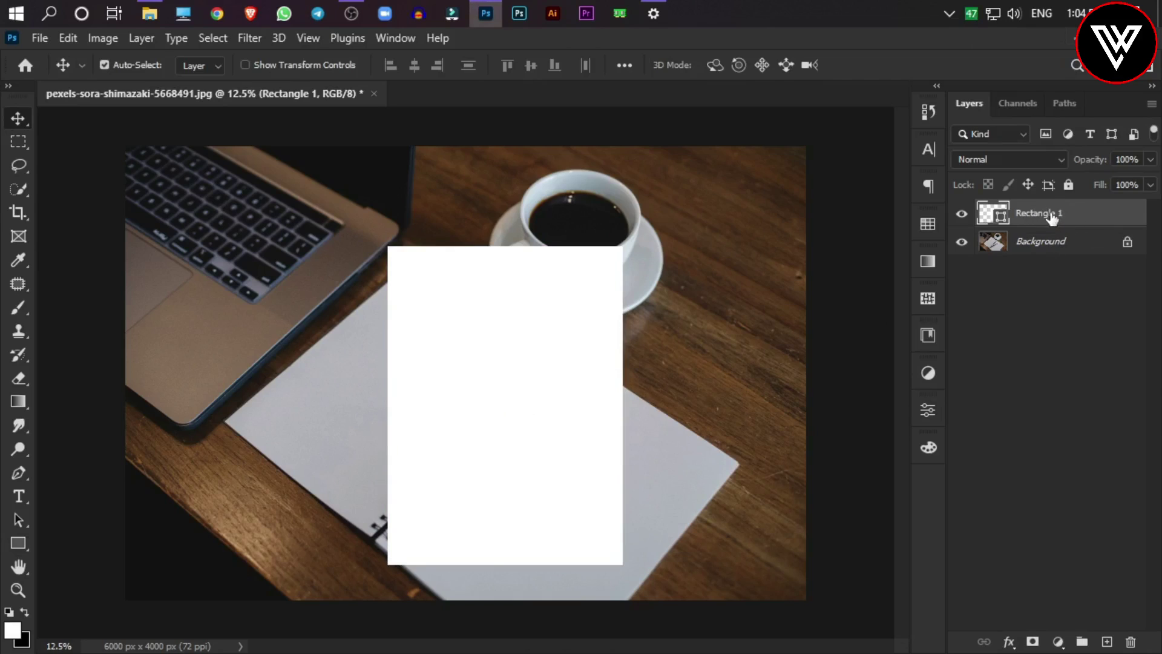
right_click(1052, 218)
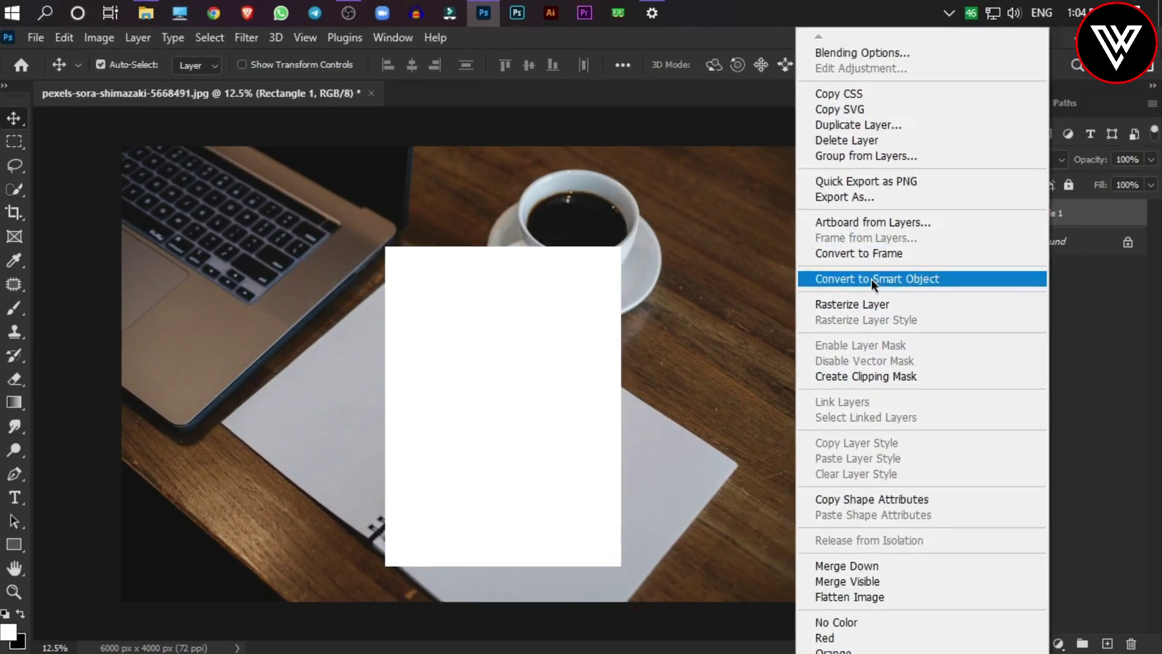
click(904, 279)
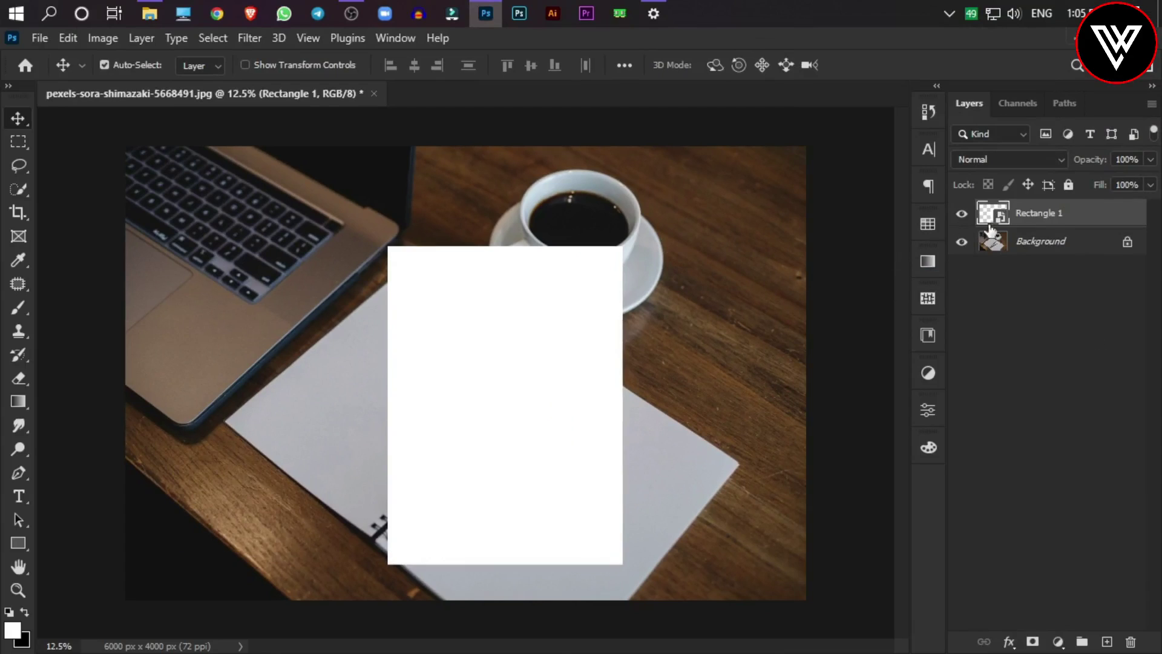
Shrink, rotate and move the rectangle onto the notebook's left page
key(ctrl+plus)
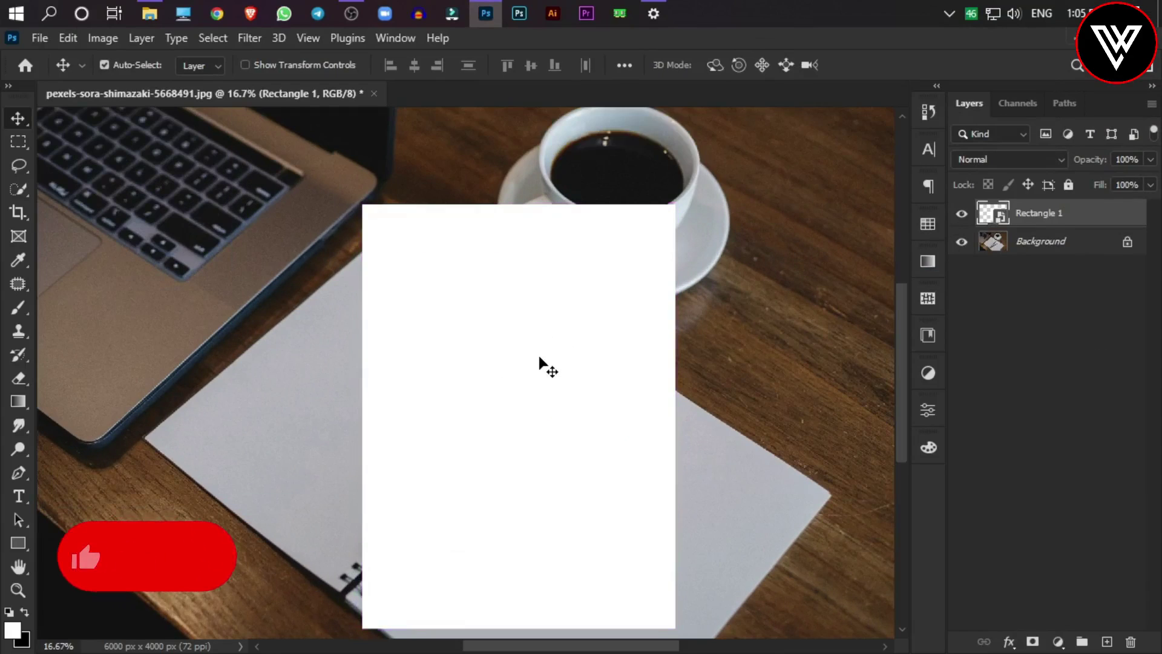
key(ctrl)
key(ctrl+t)
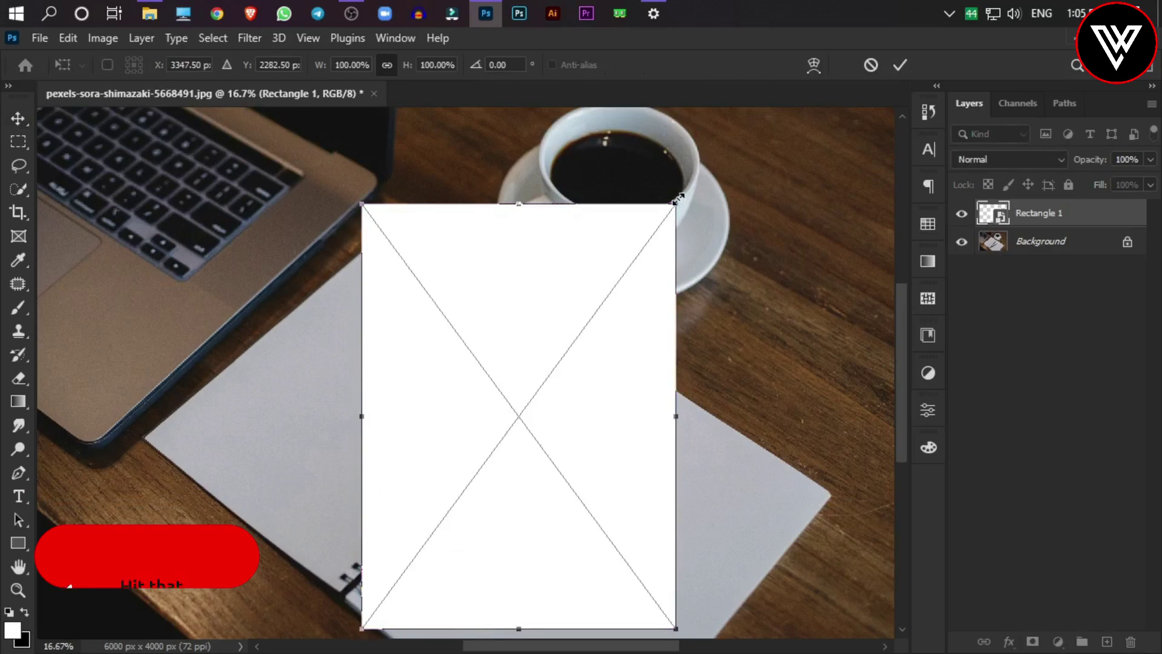
drag(678, 200, 612, 293)
drag(495, 396, 529, 338)
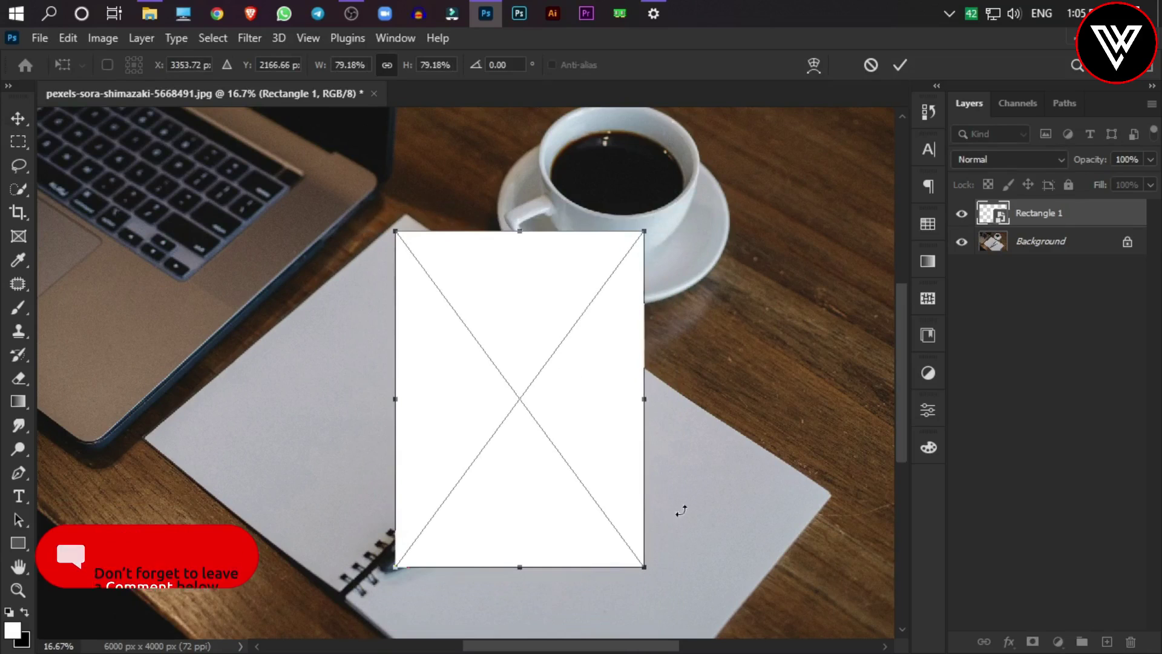
drag(704, 559, 584, 560)
mouse_move(552, 390)
mouse_down()
mouse_move(408, 424)
mouse_move(428, 417)
mouse_move(419, 419)
mouse_up()
key(ctrl+plus)
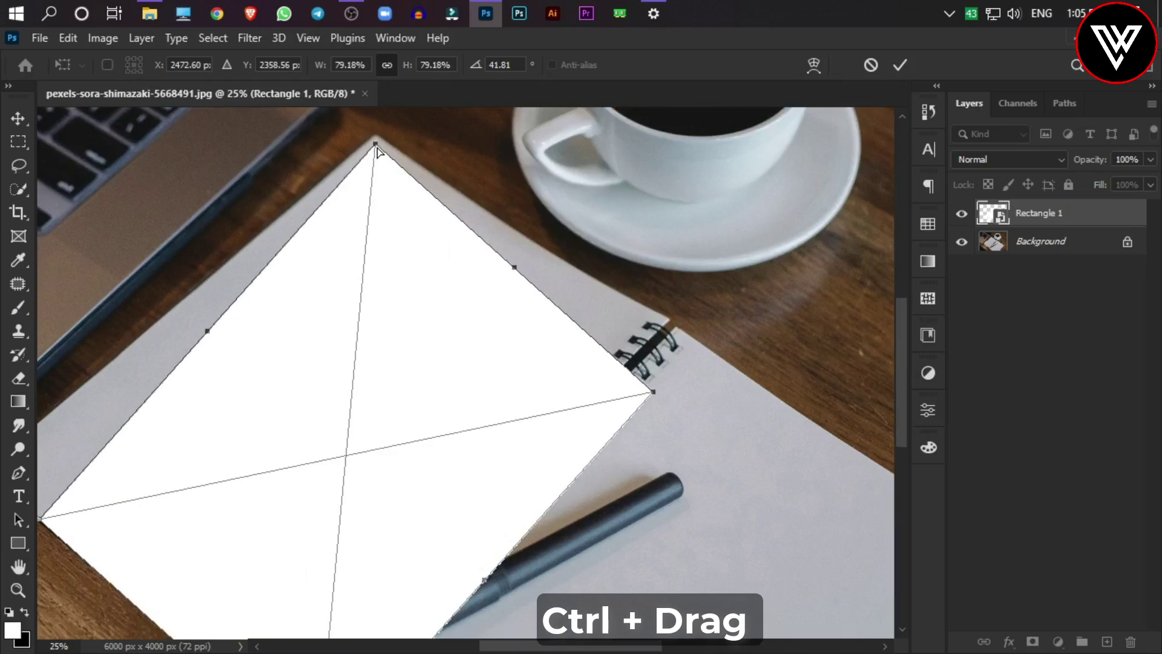
Distort the rectangle's corners onto the notebook page's four corners and apply
mouse_move(380, 154)
mouse_down()
mouse_move(477, 225)
mouse_move(404, 221)
mouse_move(377, 150)
mouse_up()
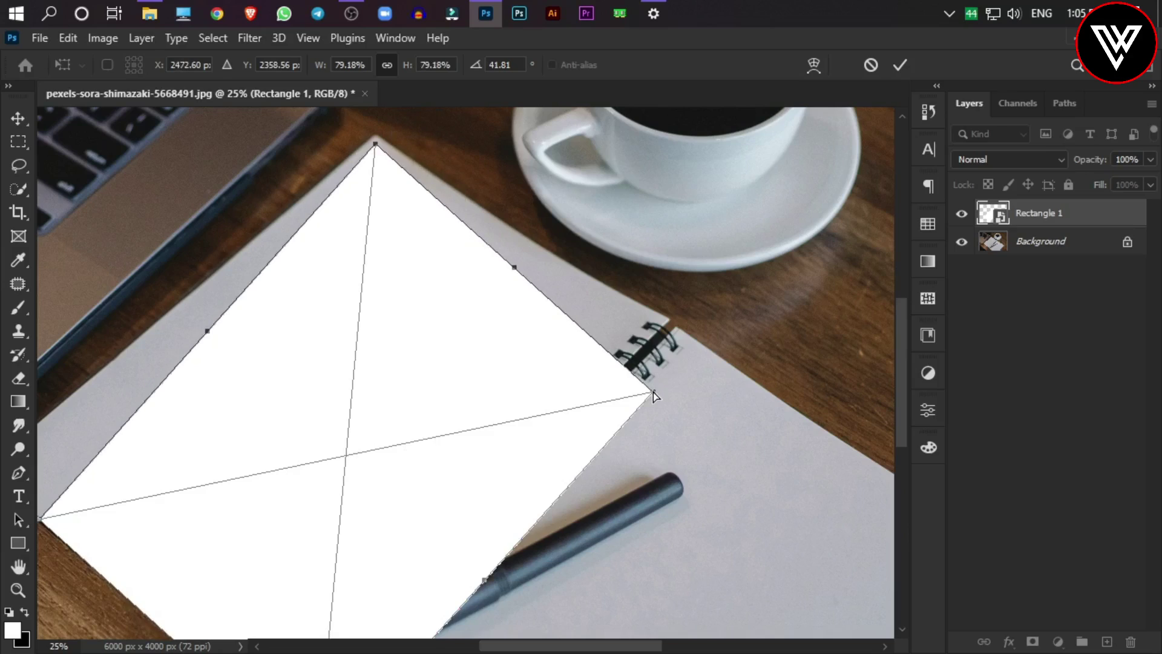
drag(654, 396, 638, 315)
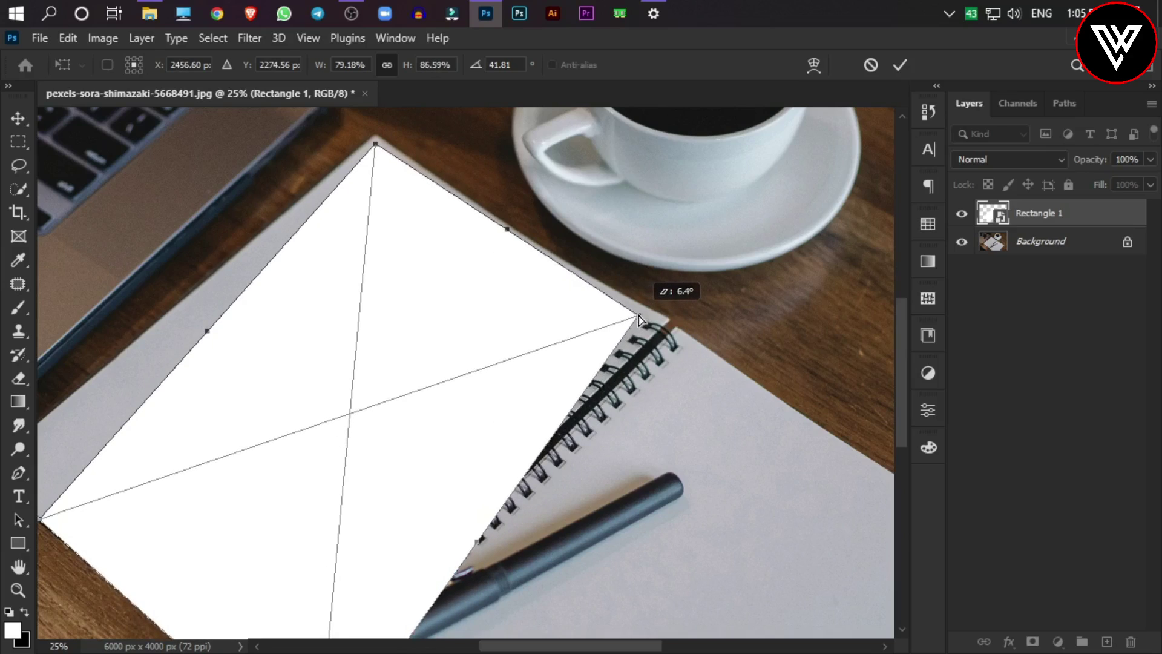
drag(848, 426, 906, 387)
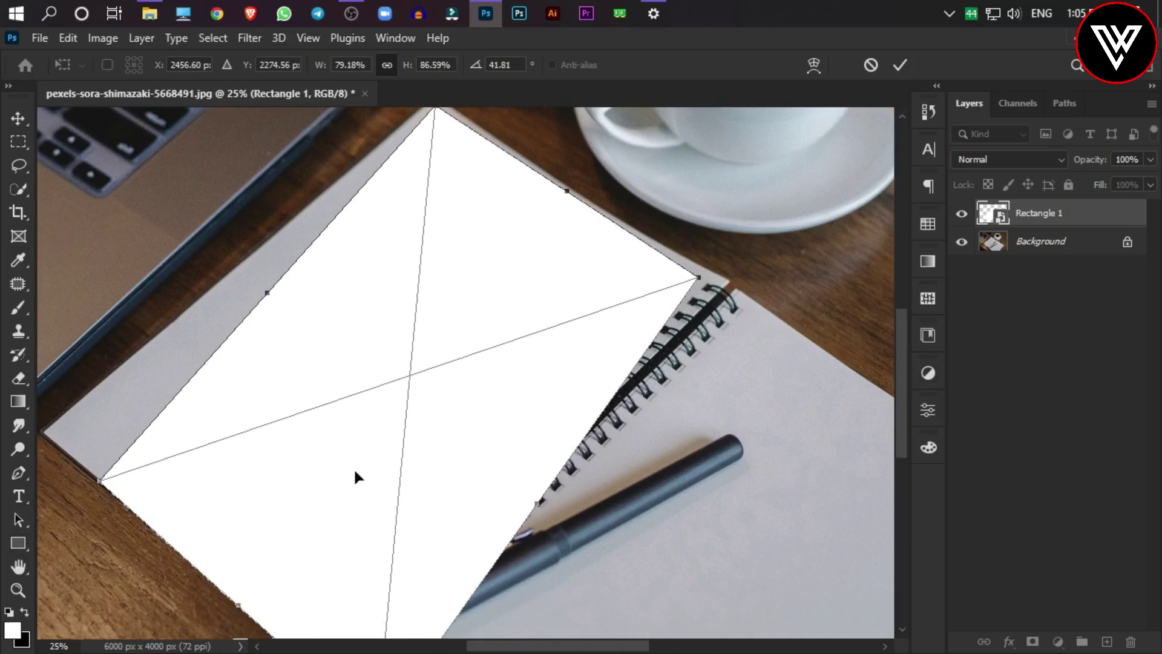
drag(102, 484, 54, 434)
scroll(370, 584, down, 5)
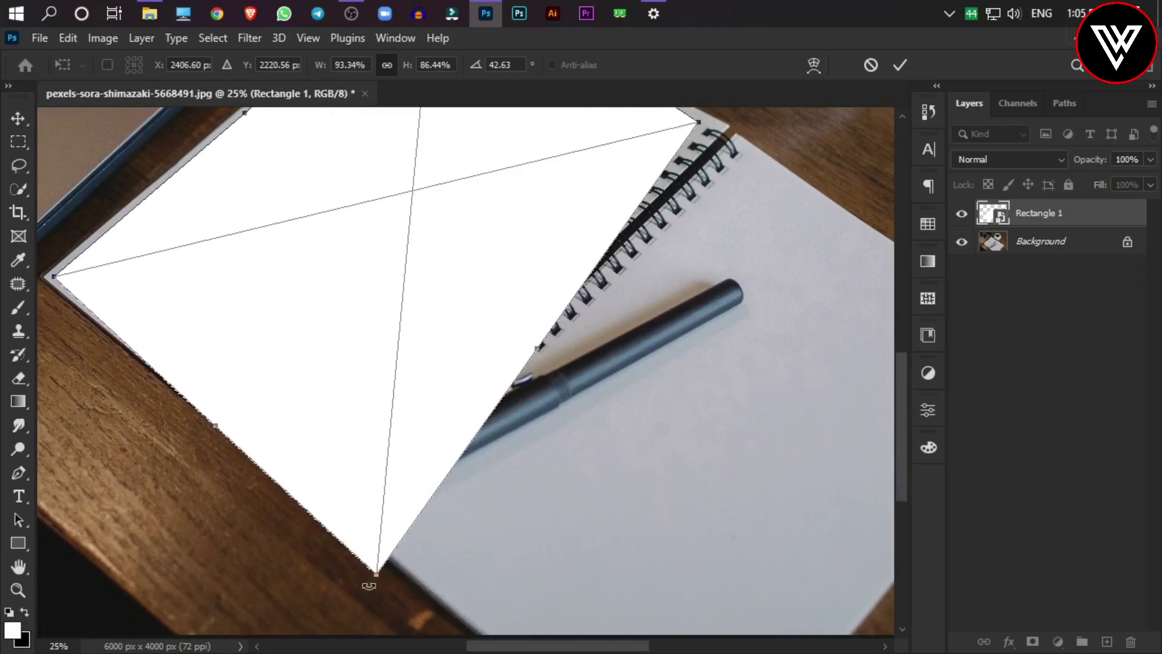
drag(373, 580, 322, 484)
scroll(698, 311, up, 6)
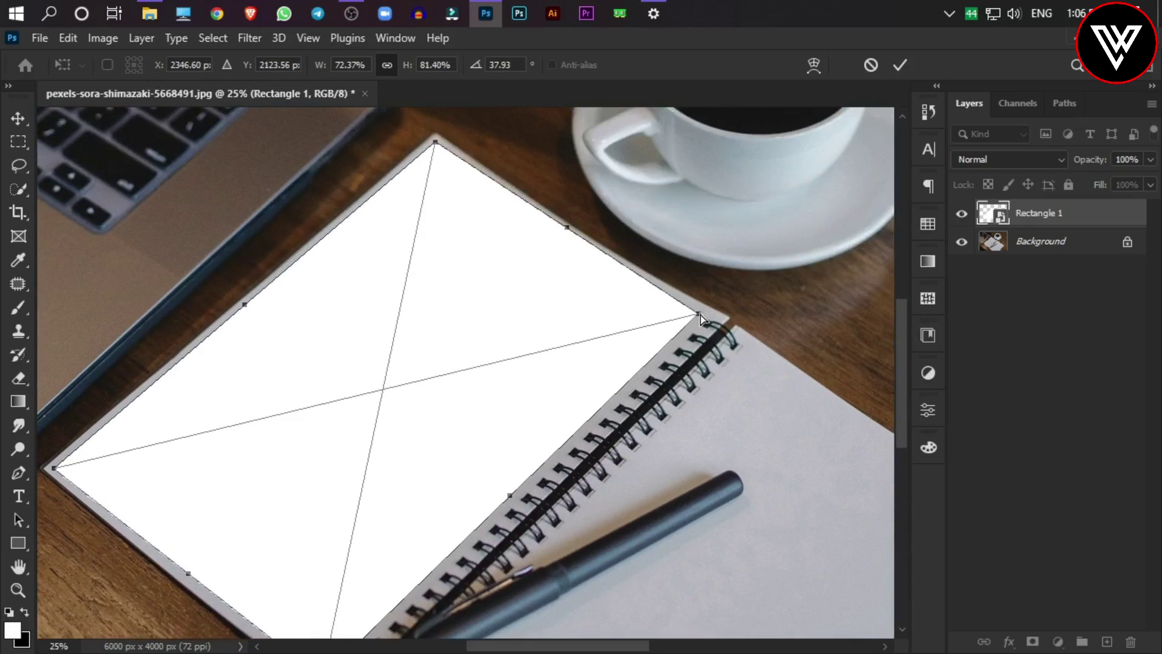
drag(699, 315, 712, 310)
scroll(322, 633, down, 1)
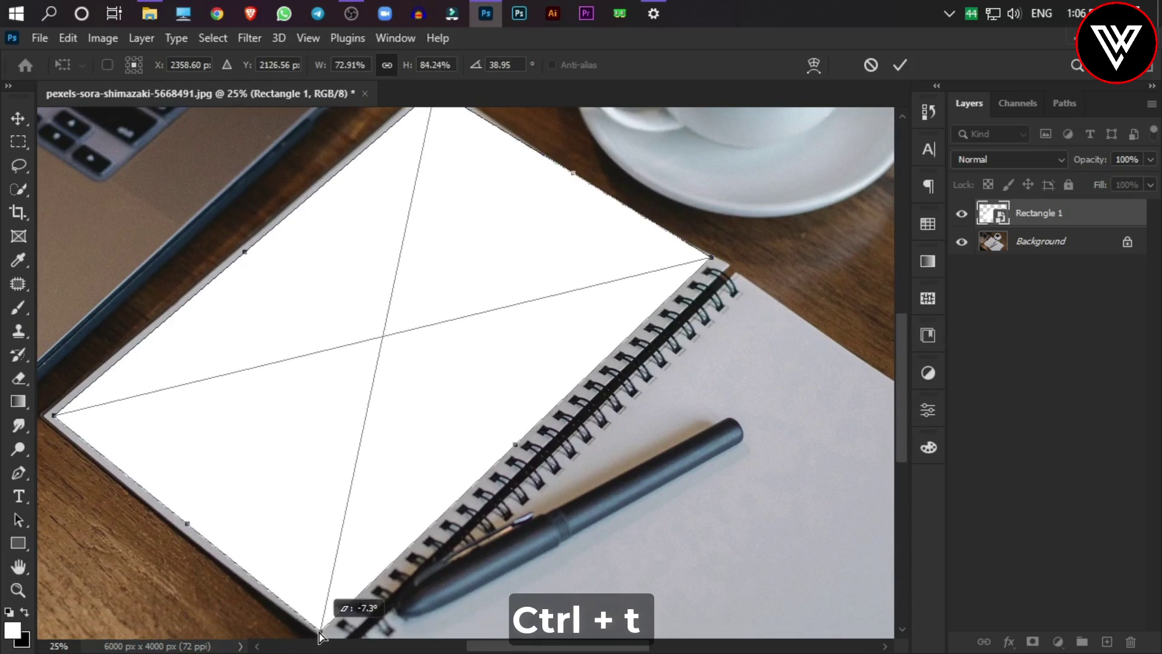
key(Return)
key(ctrl+t)
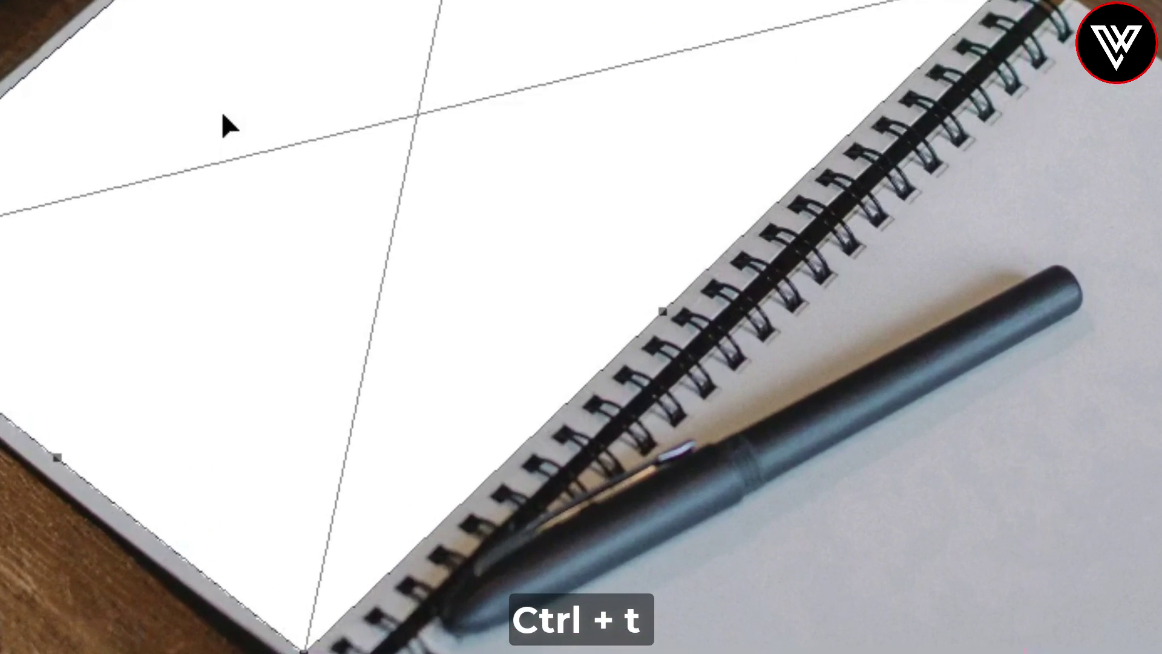
Switch the free transform into Warp mode
right_click(221, 111)
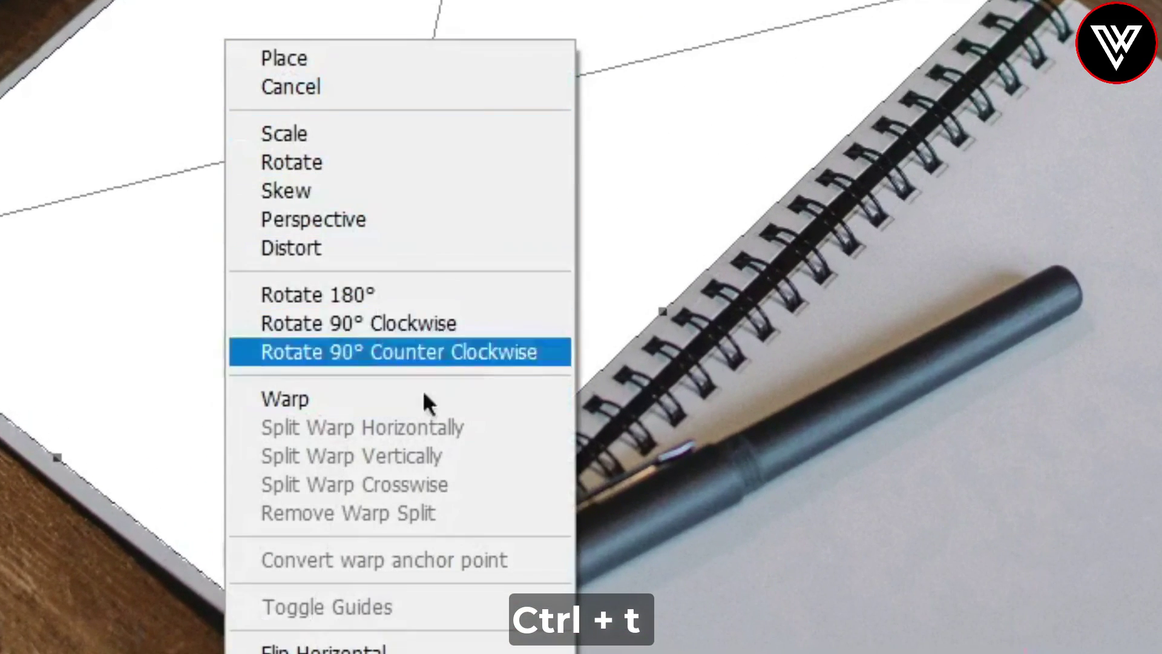
click(283, 402)
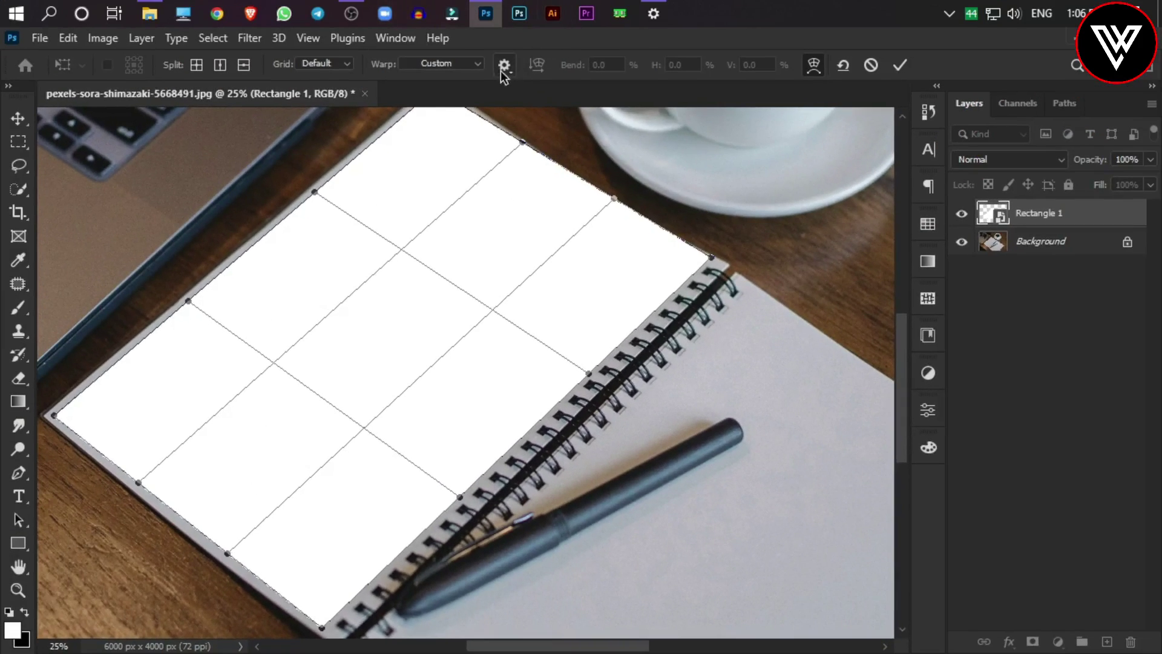
click(505, 65)
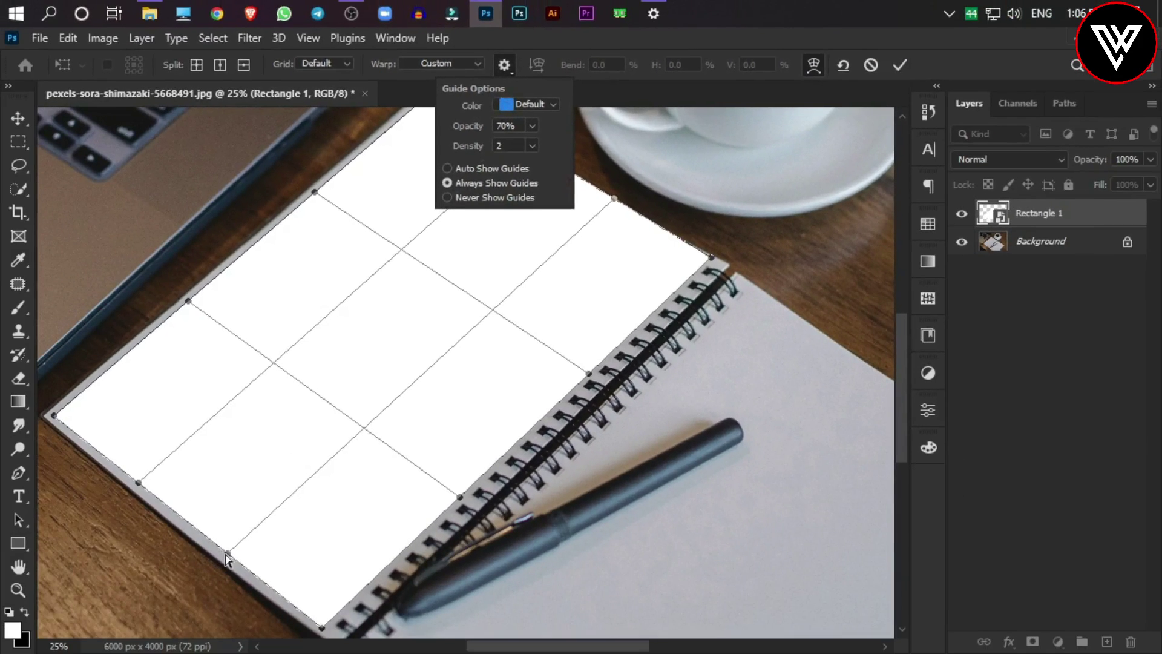
click(226, 560)
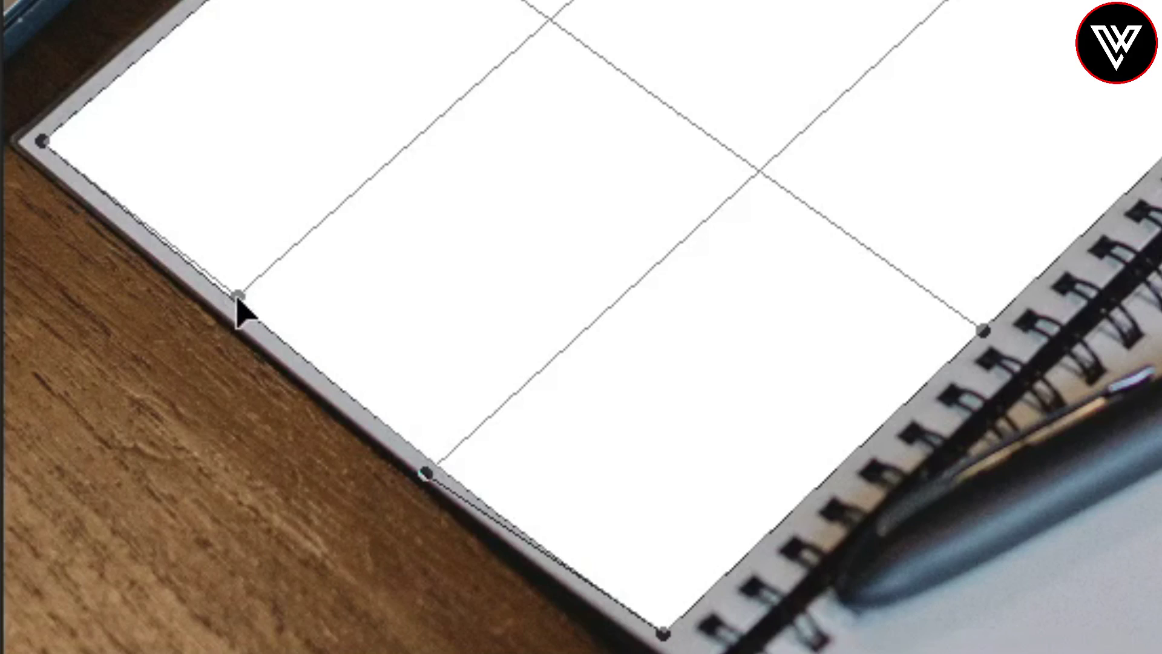
Bend the warp grid edges to follow the notebook page border and commit the warp
drag(236, 298, 227, 301)
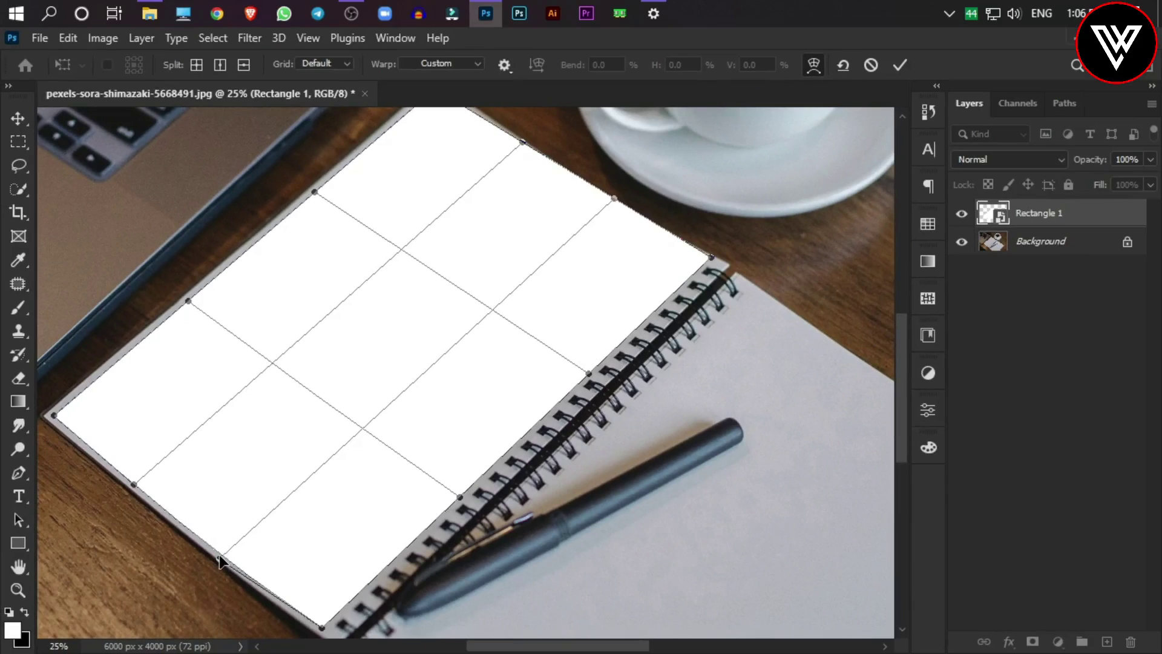
key(ctrl+plus)
scroll(901, 394, down, 3)
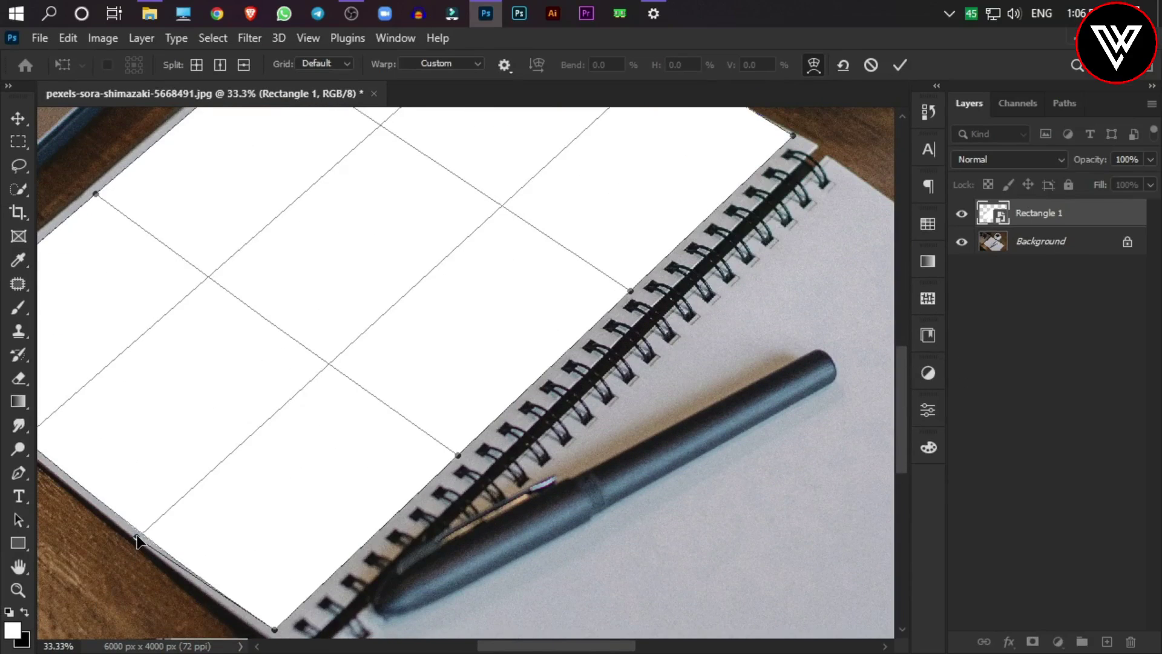
key(ctrl+plus)
scroll(755, 394, up, 5)
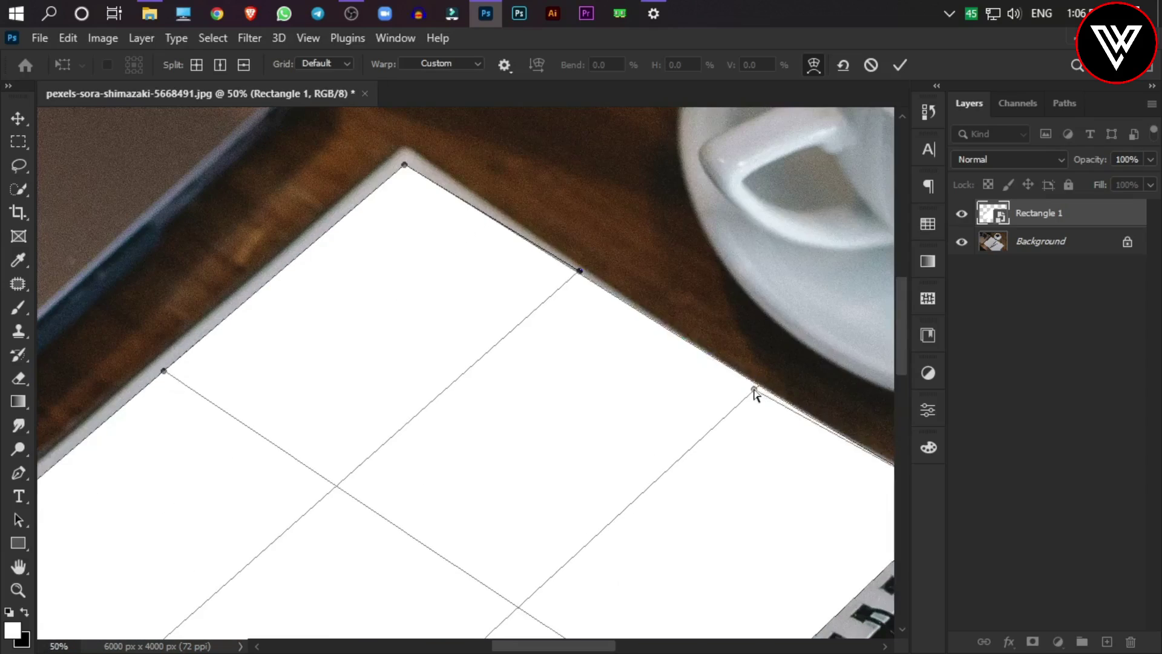
drag(754, 390, 748, 407)
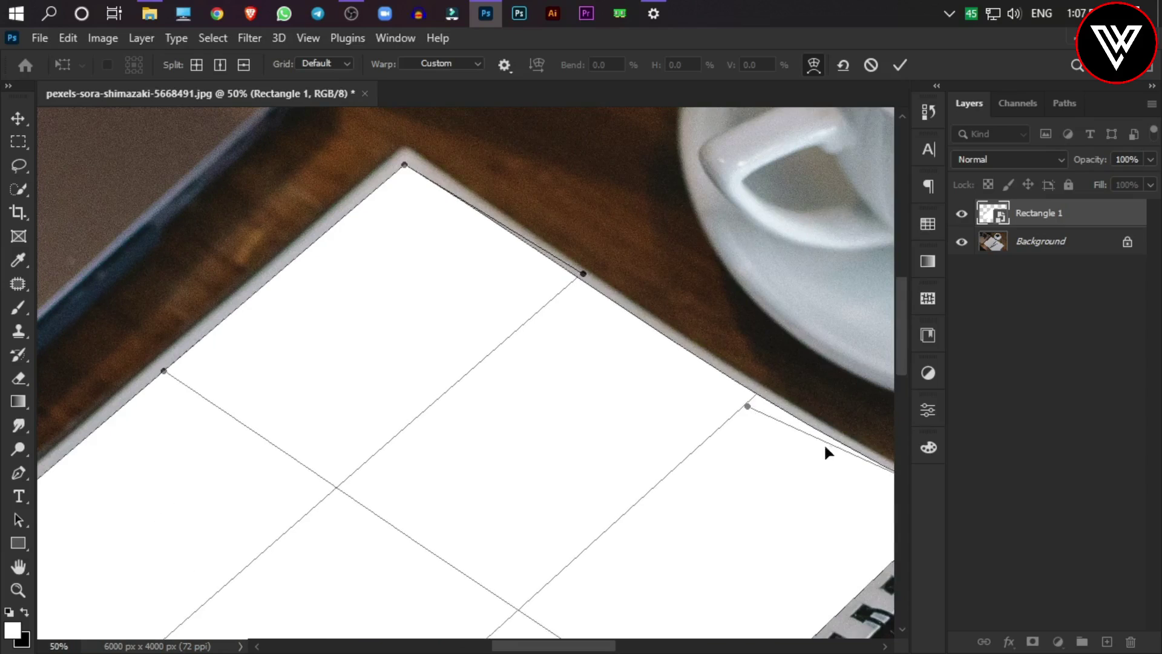
key(ctrl+minus)
key(ctrl+minus)
key(Return)
scroll(848, 423, down, 1)
Inside Rectangle 1's contents, paste two paragraphs of Lorem ipsum text onto the page
double_click(987, 216)
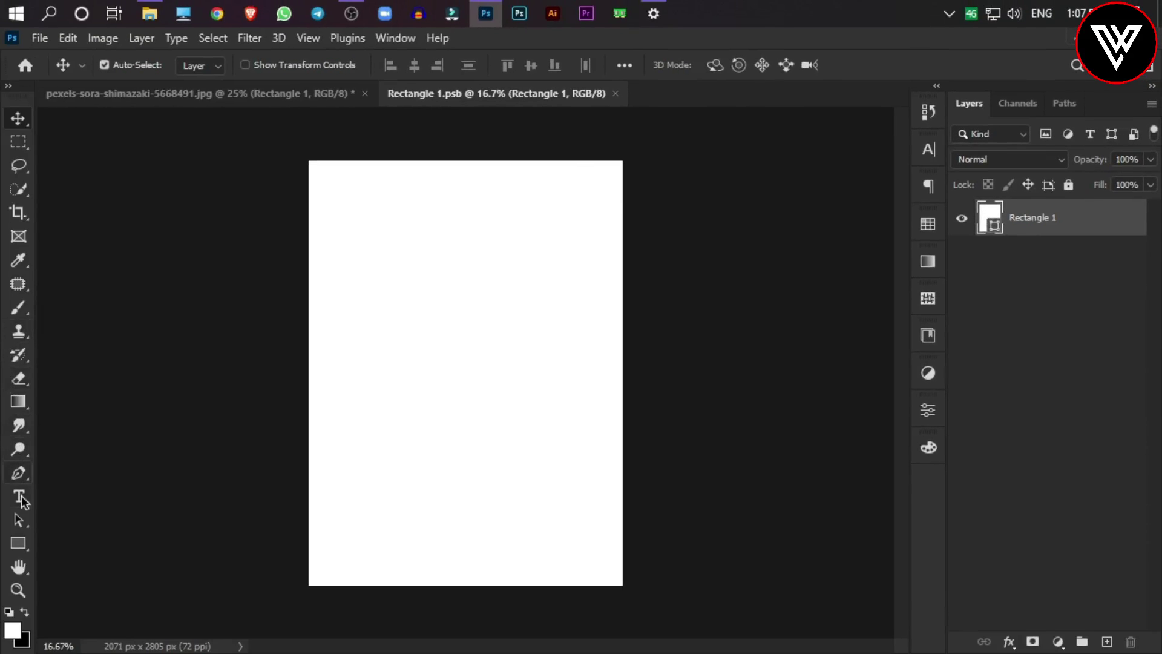
click(20, 498)
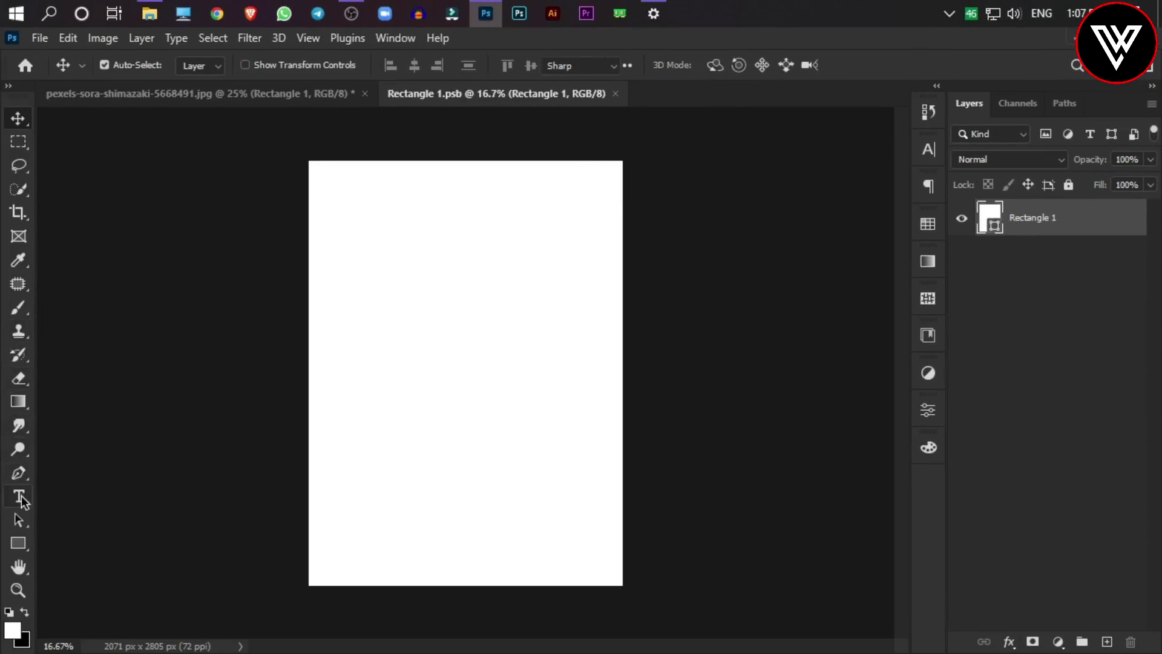
click(370, 231)
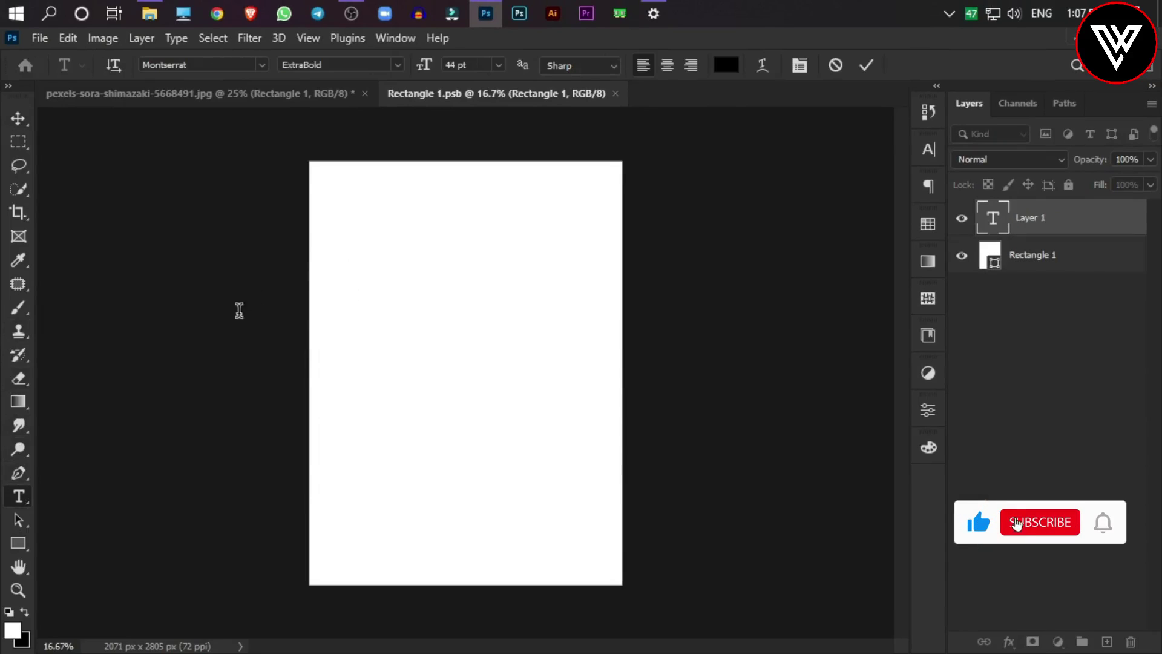
right_click(18, 502)
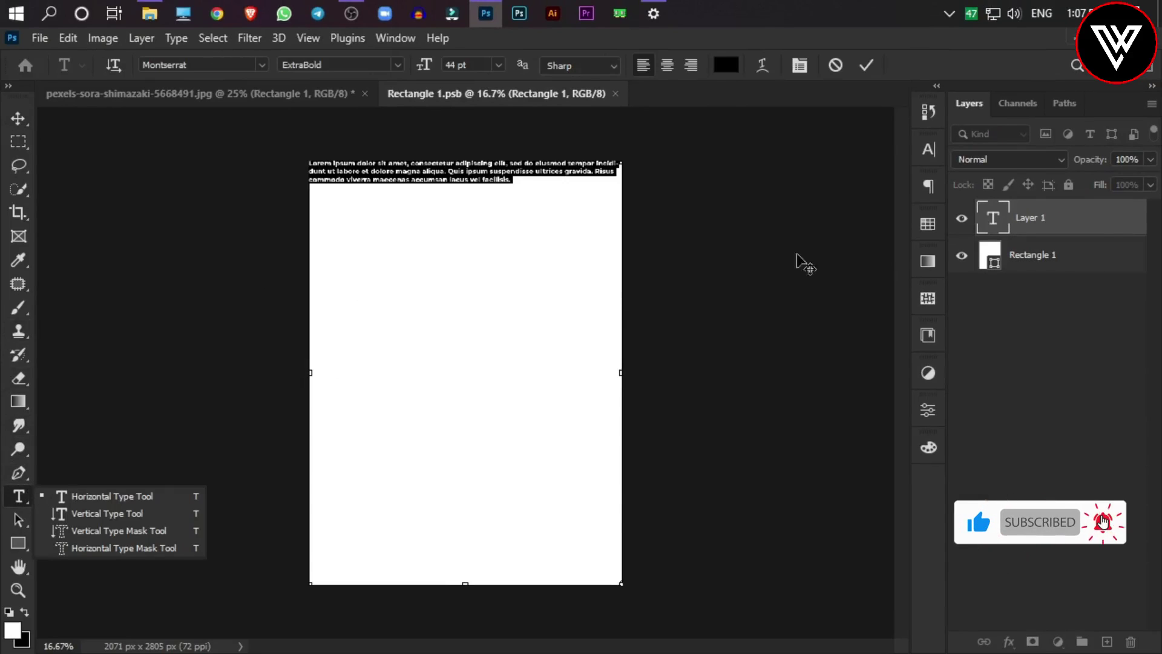
click(1090, 229)
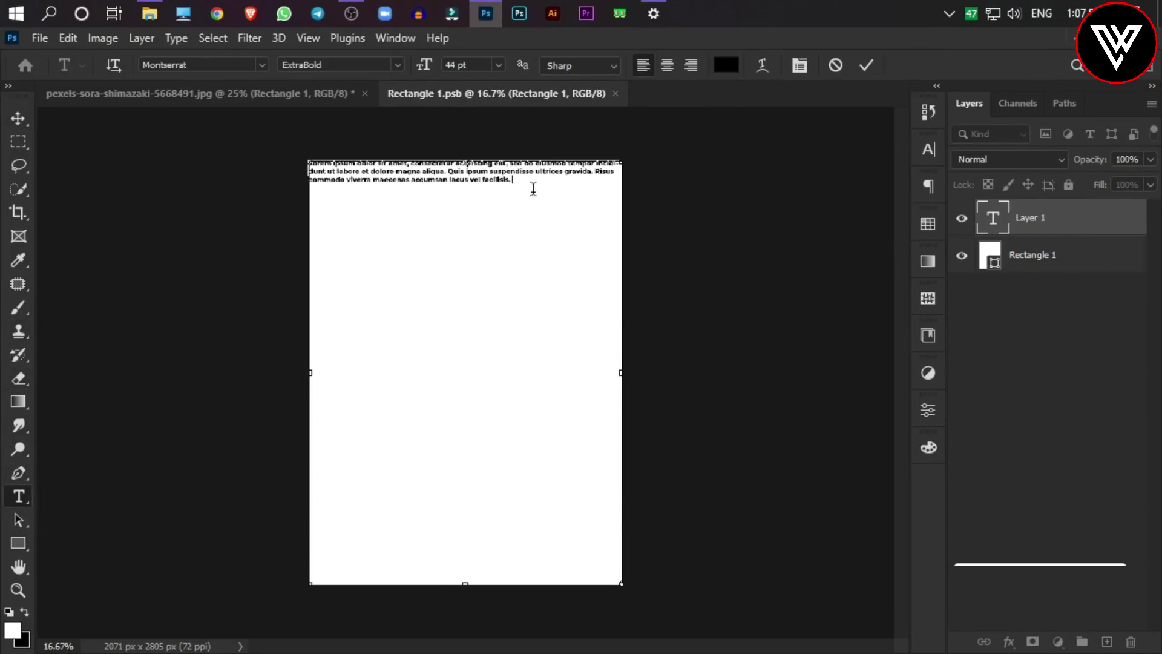
key(ctrl+v)
key(ctrl+v)
key(ctrl+v)
key(ctrl+v)
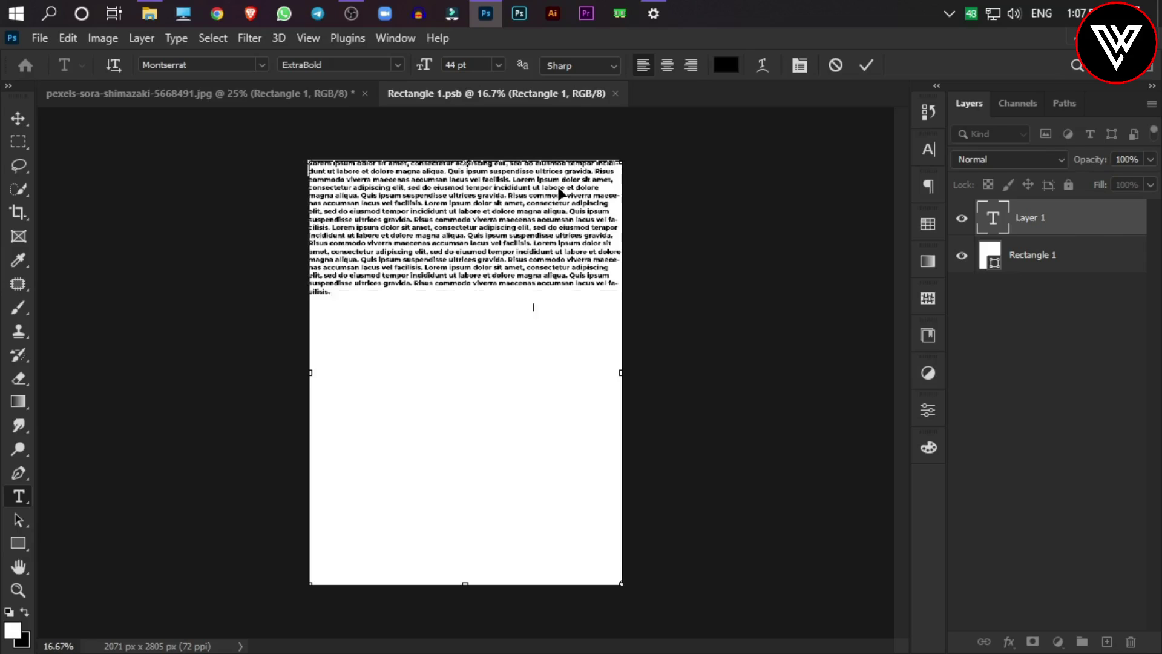
key(ctrl+v)
key(ctrl+v)
key(Return)
key(Return)
text(Lorem ipsum dolor sit amet, consectetur adipiscing elit, sed do eiusmod tempor incididunt ut labore et dolore magna aliqua. Quis ipsum suspendisse ultrices gravida. Risus commodo viverra maecenas accumsan lacus vel facilisis. Lorem ipsum dolor sit amet, consectetur adipiscing elit, sed do eiusmod tempor incididunt ut labore et dolore magna aliqua. Quis ipsum suspendisse ultrices gravida. Risus commodo viverra maecenas accumsan lacus vel facilisis.)
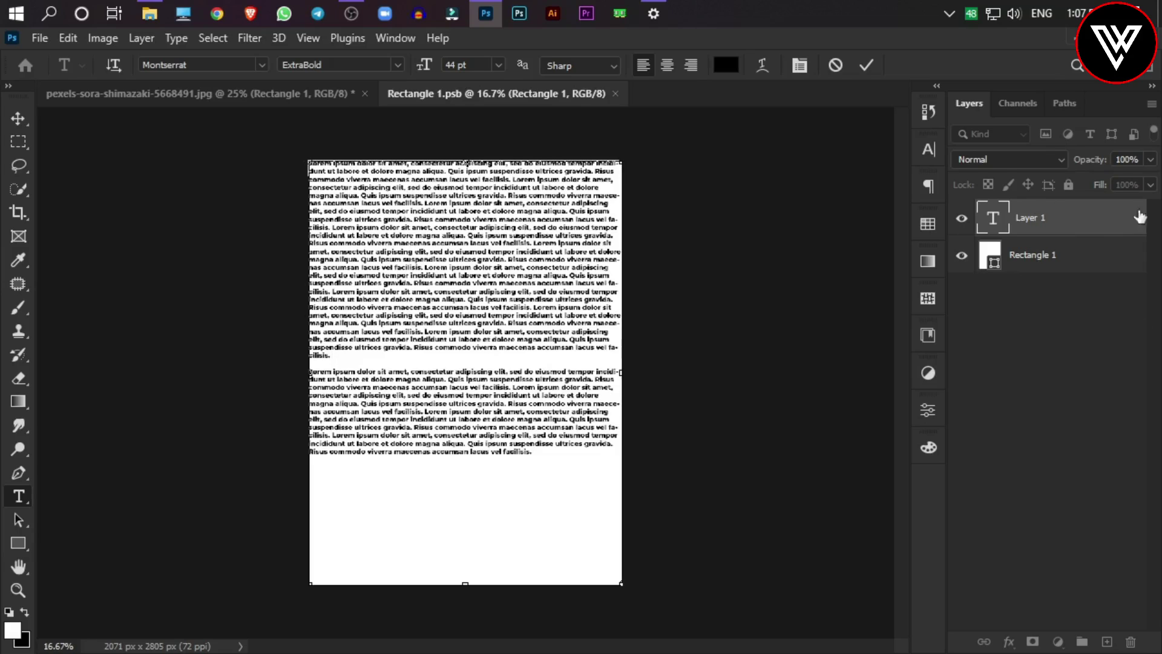
key(ctrl+Return)
Shrink the text block slightly to fit within the page and save the contents
key(ctrl+t)
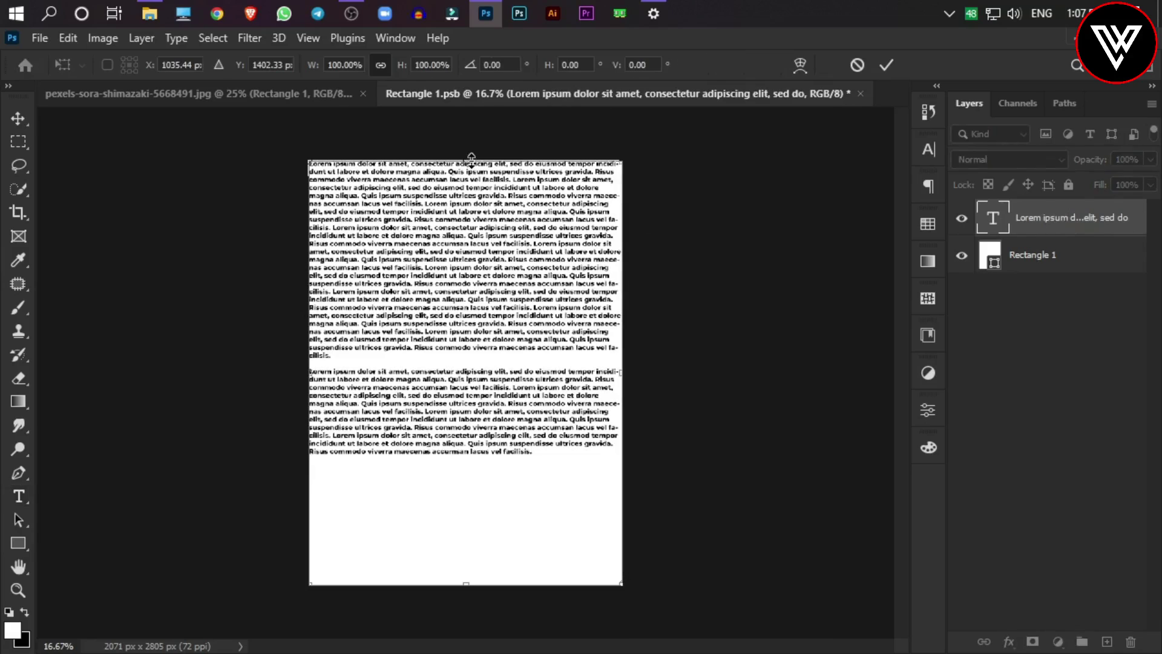
drag(621, 585, 616, 577)
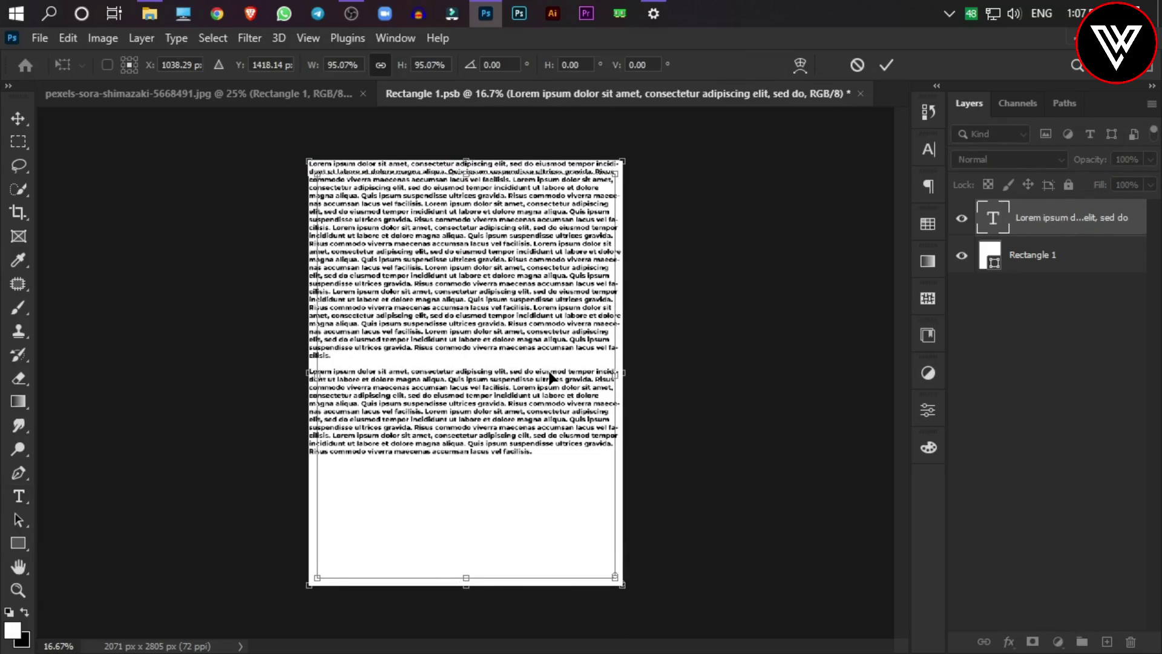
key(Return)
key(ctrl+plus)
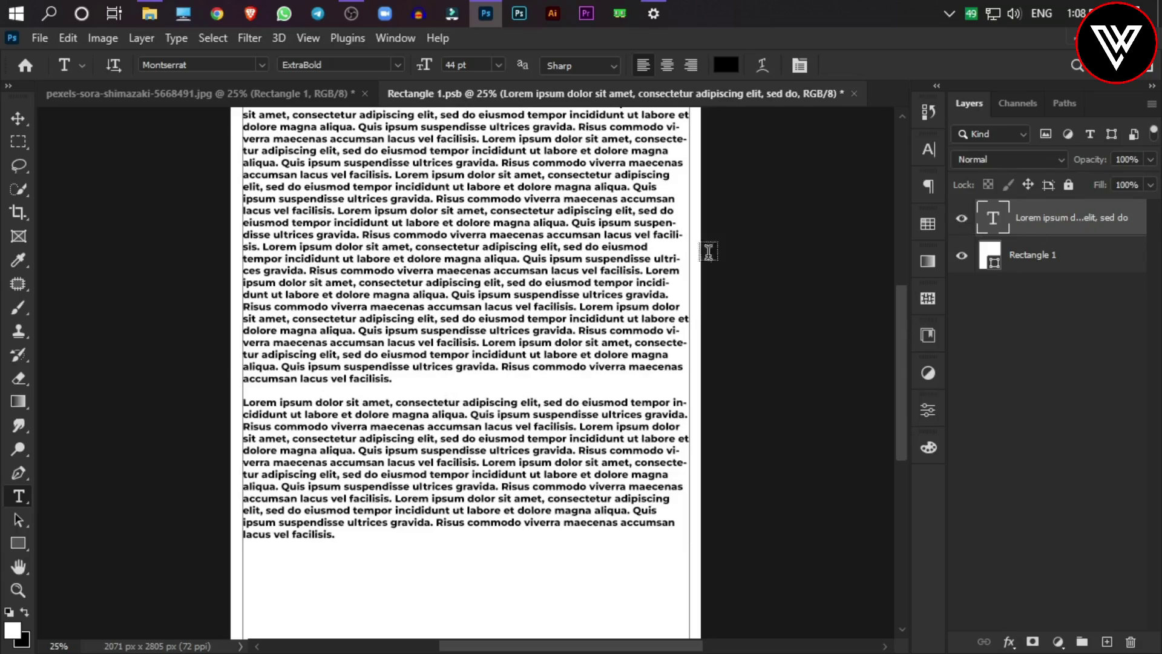
scroll(902, 453, up, 3)
click(18, 120)
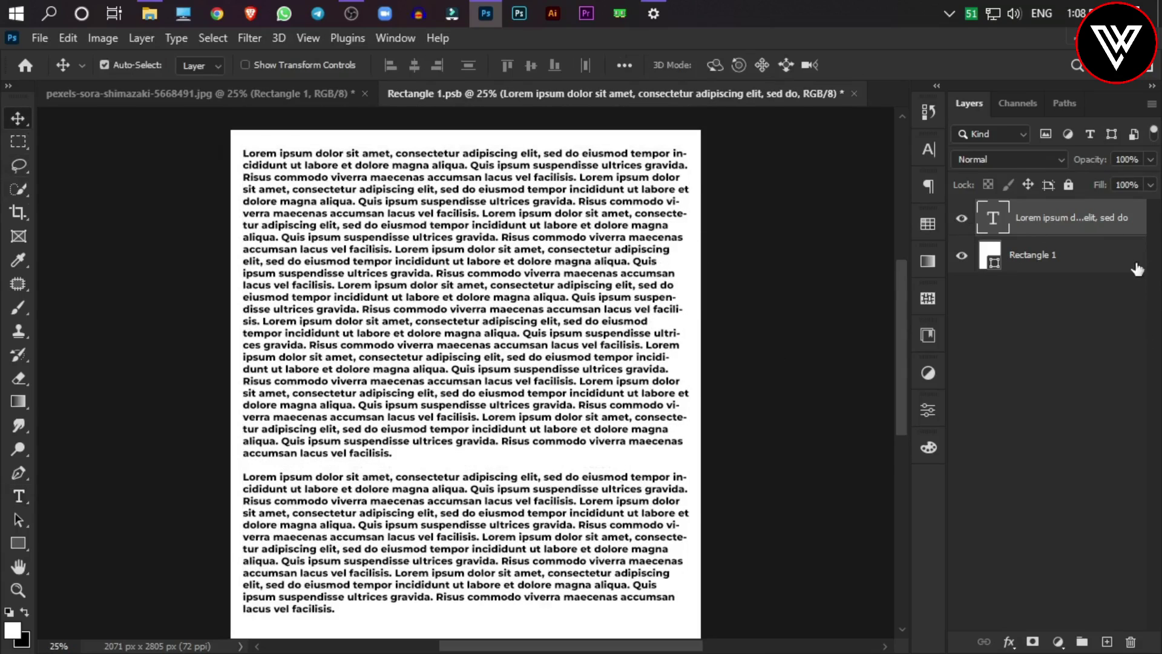
key(ctrl+s)
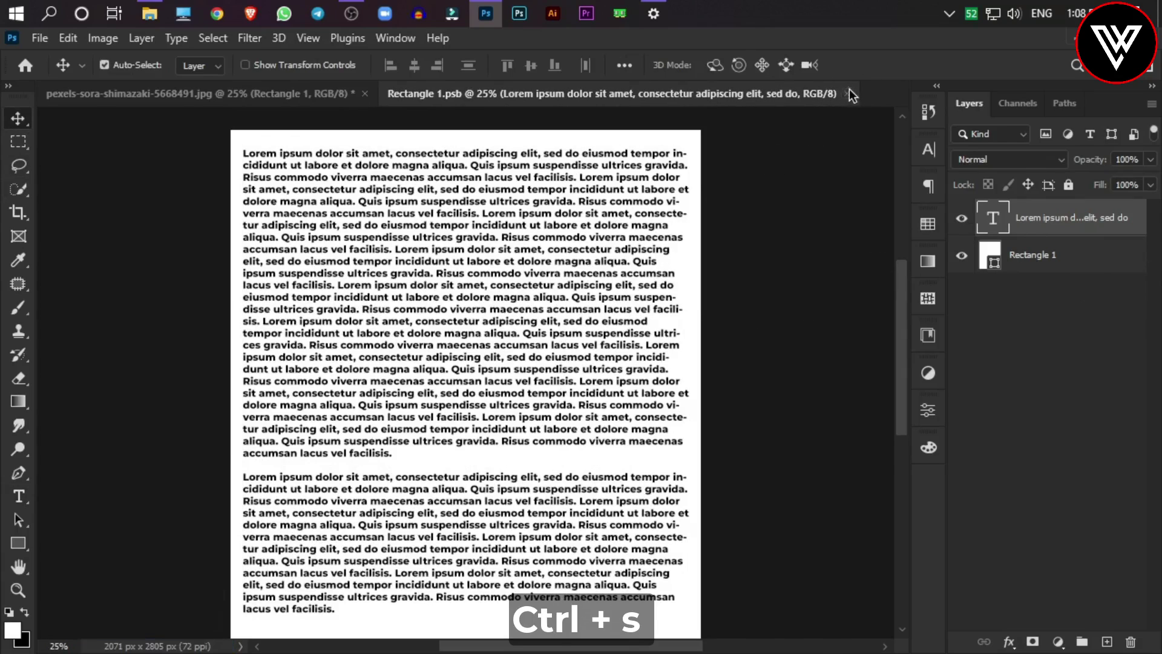
Close the smart object tab and set Rectangle 1's blend mode to Multiply
click(848, 94)
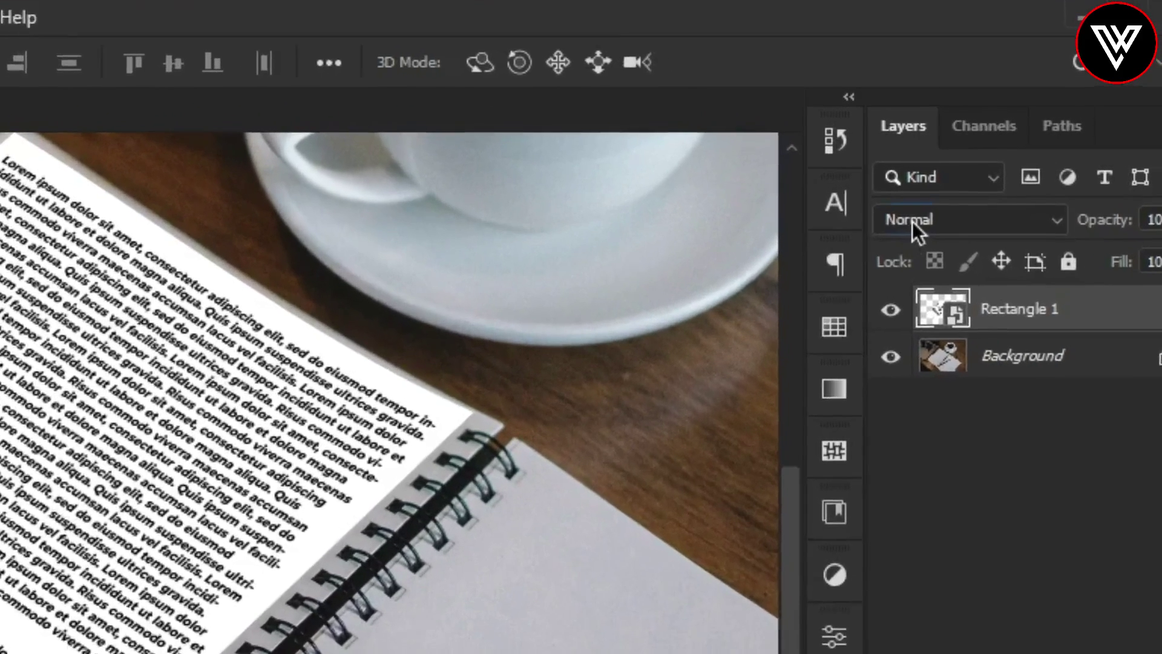
click(968, 160)
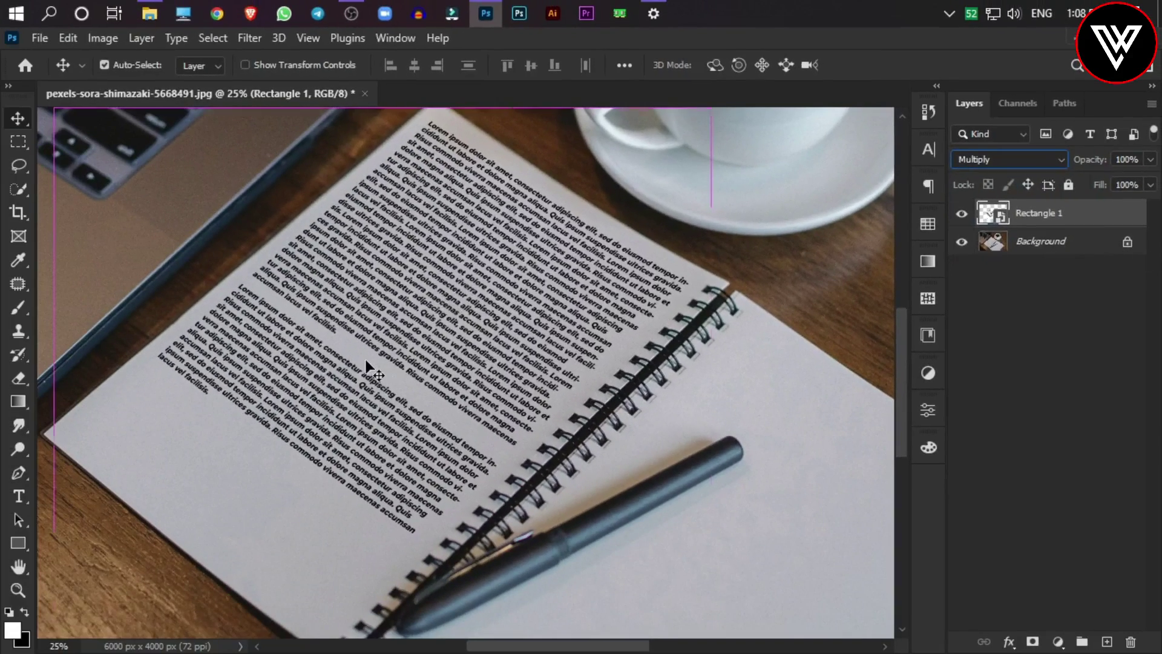
key(ctrl+plus)
key(ctrl+plus)
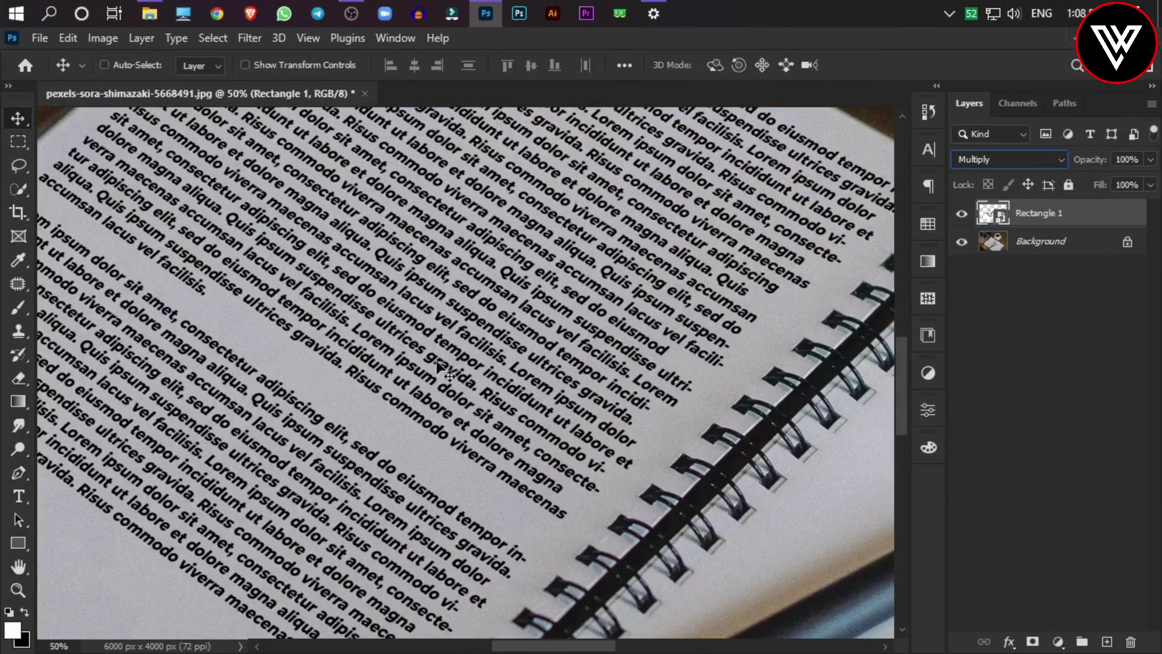
key(ctrl+0)
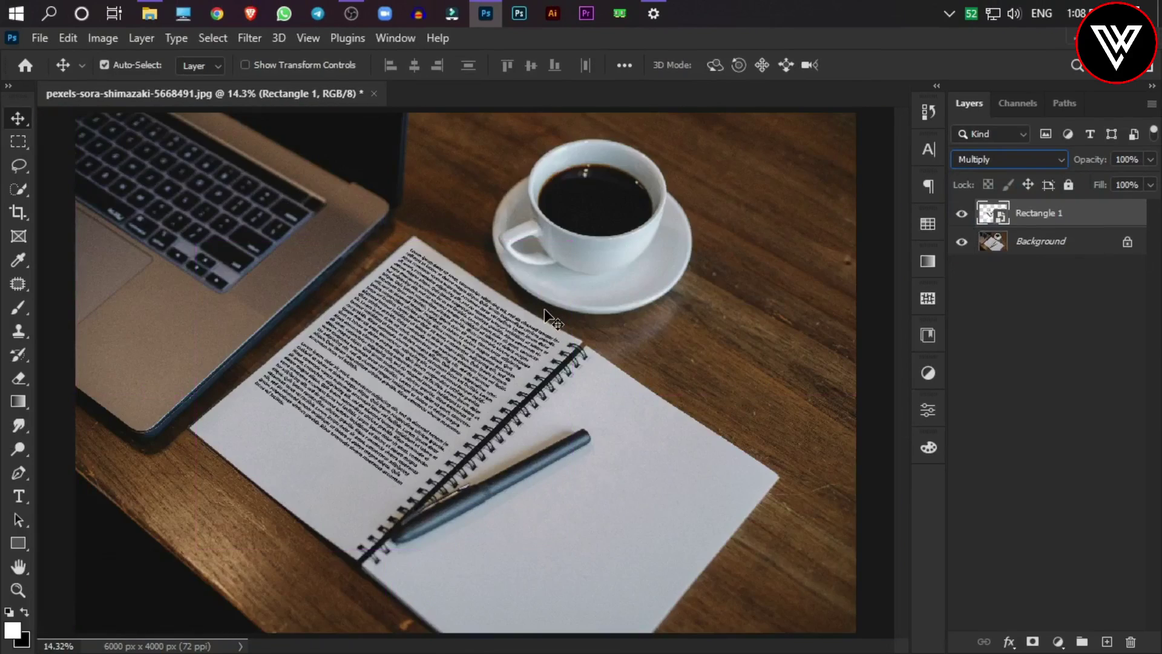
key(ctrl+plus)
key(ctrl+plus)
key(ctrl+plus)
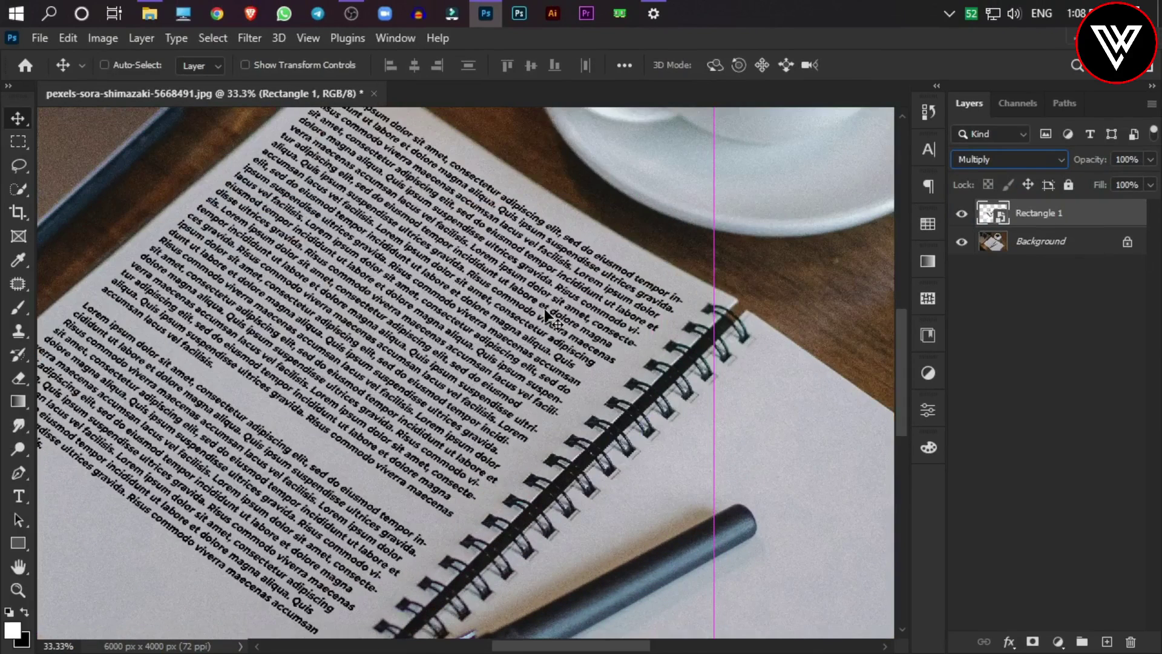
right_click(1096, 213)
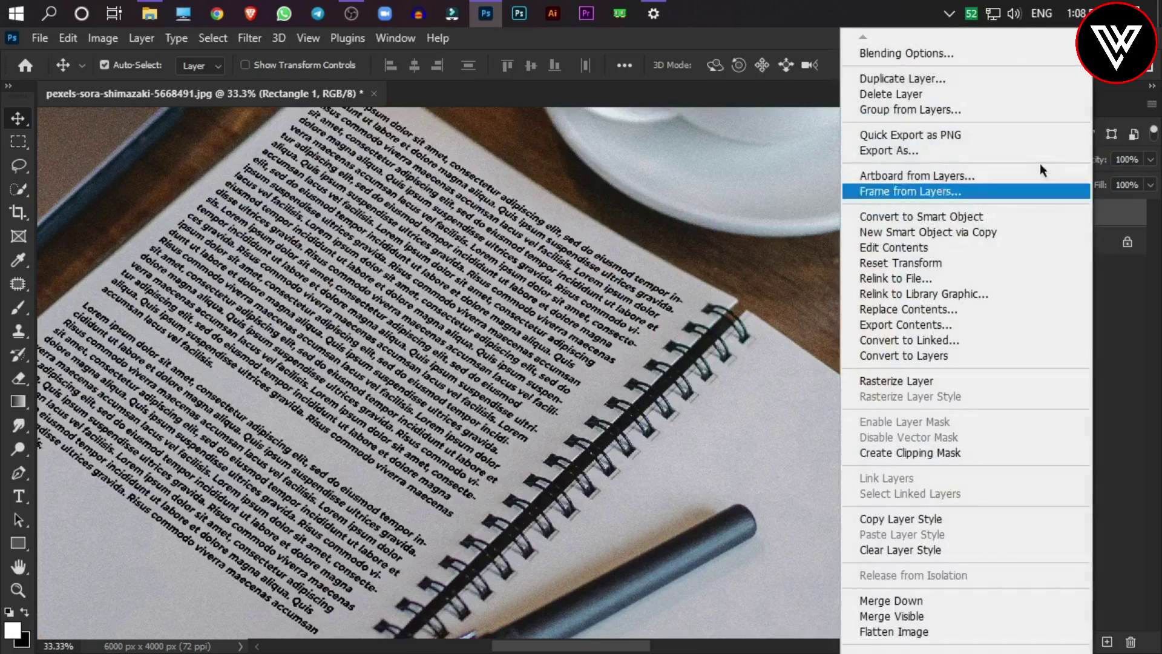
click(970, 57)
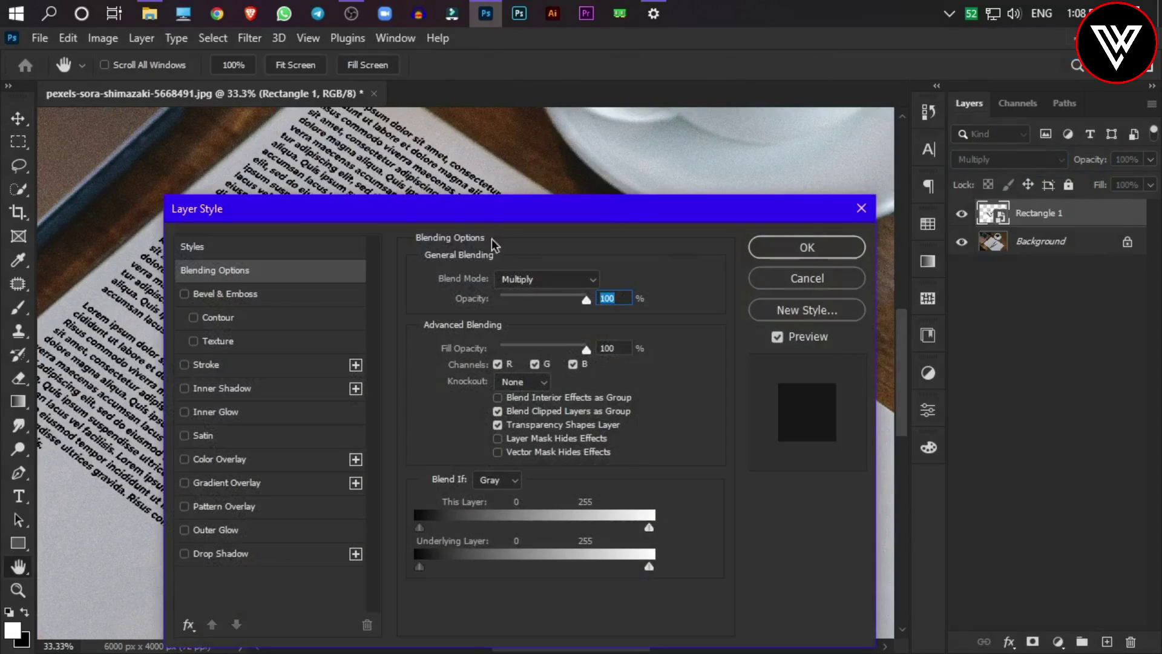
Split the Underlying Layer Blend If black slider to 16/75 and apply the layer style
mouse_move(476, 212)
mouse_down()
mouse_move(838, 97)
mouse_move(849, 78)
mouse_up()
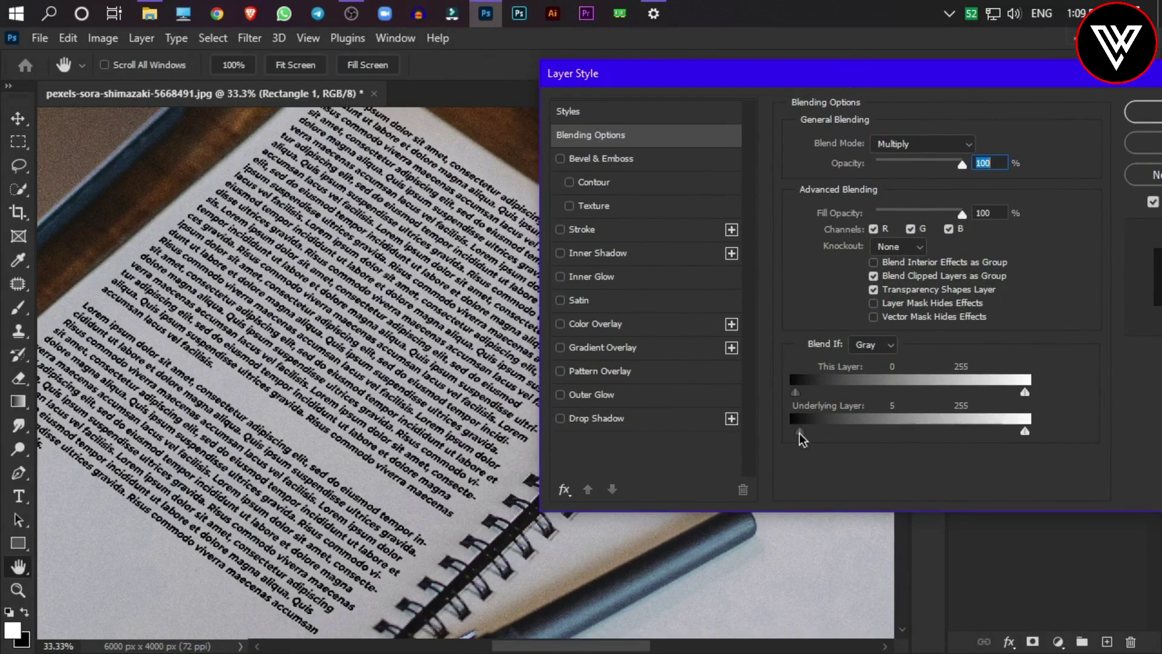
mouse_move(799, 434)
mouse_down()
mouse_move(912, 434)
mouse_move(870, 440)
mouse_up()
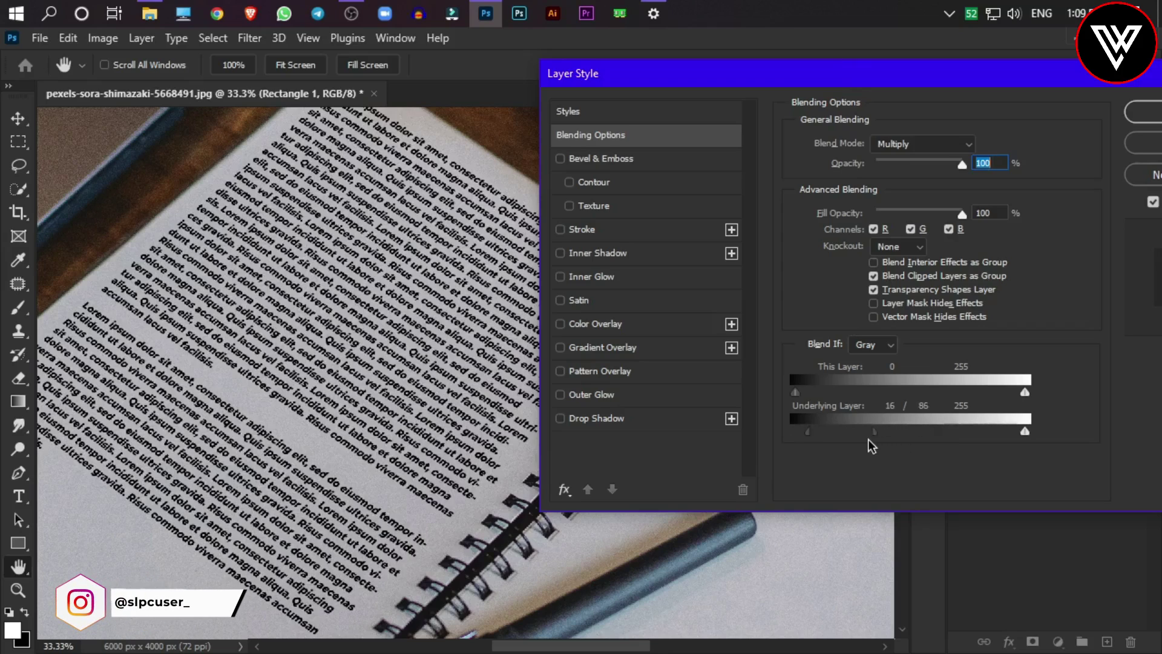
ctrl+click(121, 403)
scroll(436, 415, down, 3)
scroll(436, 414, down, 2)
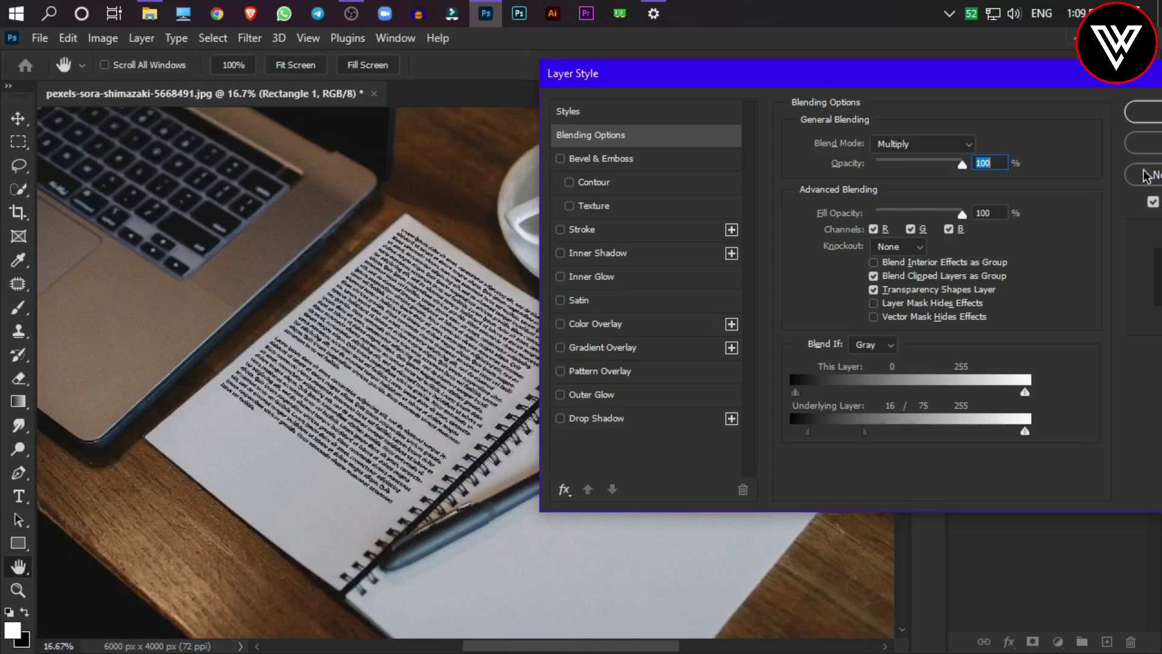
click(1144, 112)
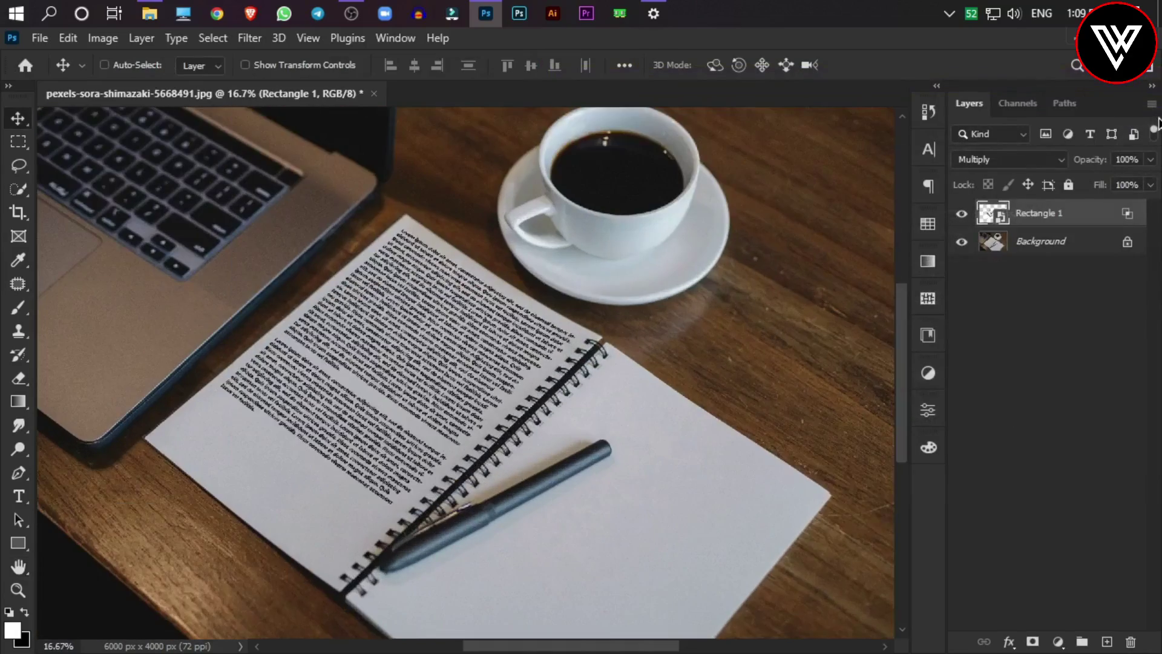